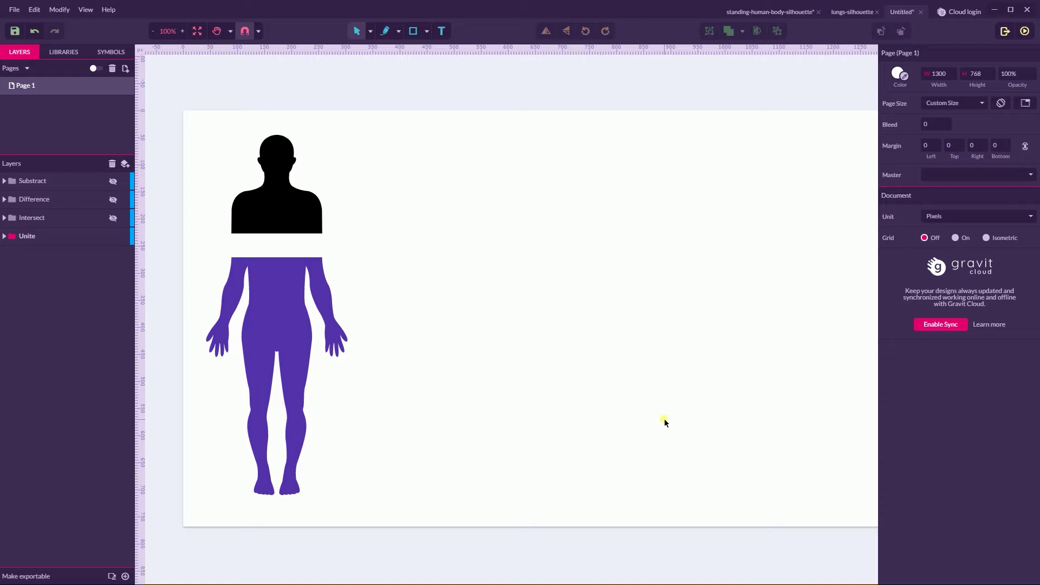
Select the purple body path in the Unite group.
click(277, 320)
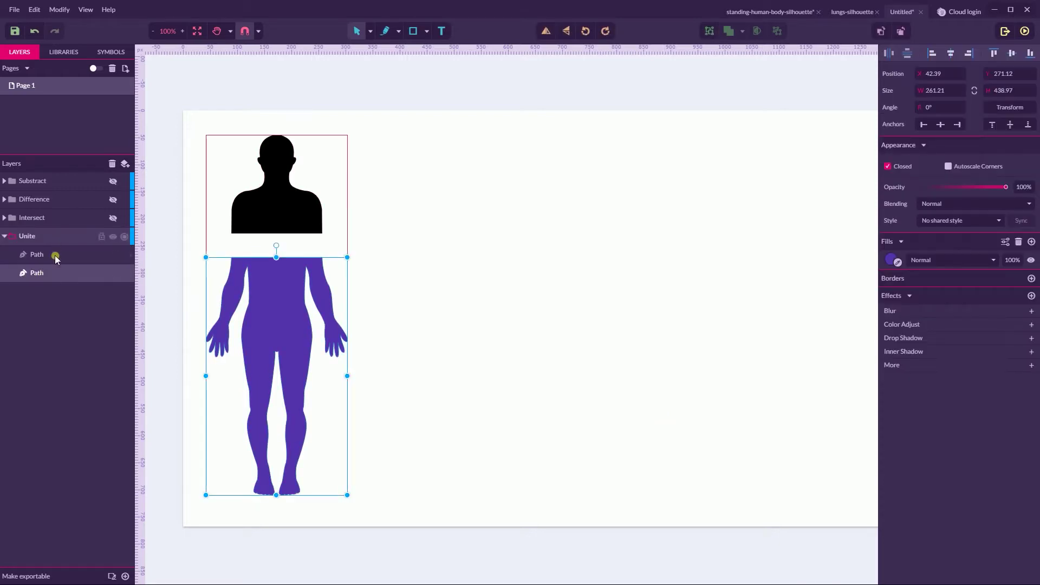
Select the head-and-shoulders and body paths together with a marquee, then zoom in.
click(49, 254)
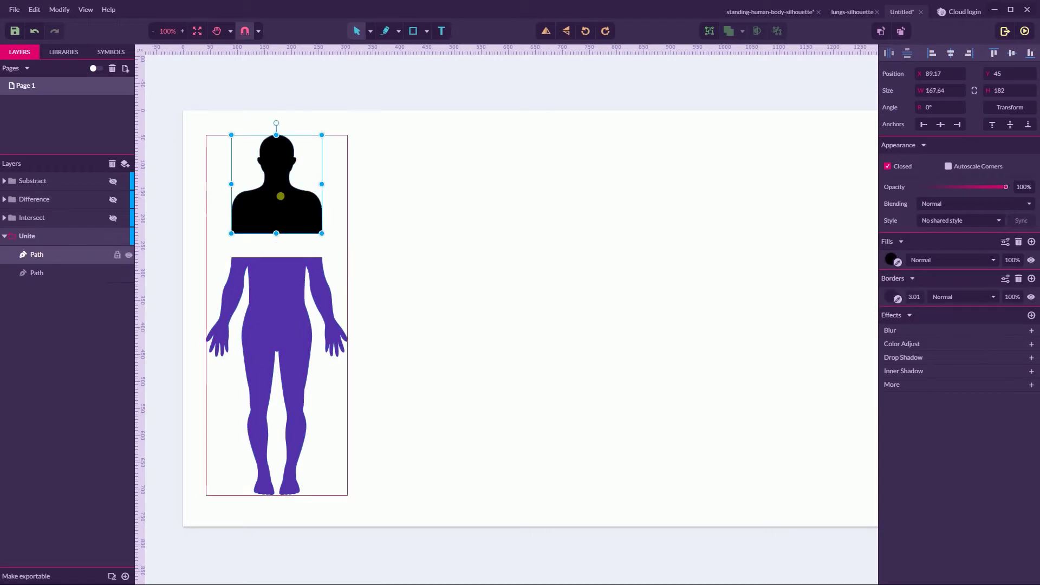
click(48, 274)
click(47, 255)
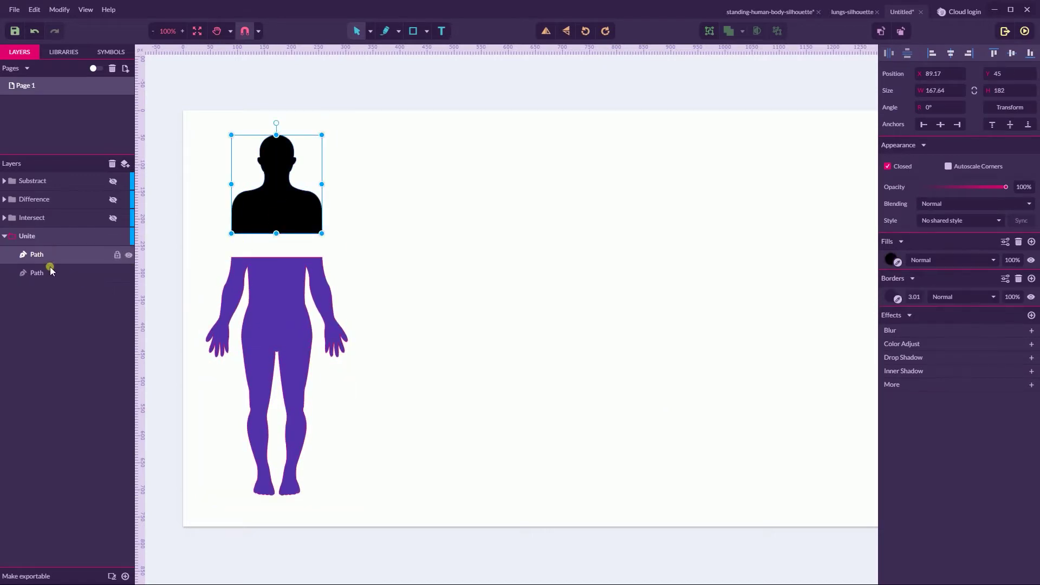
click(47, 272)
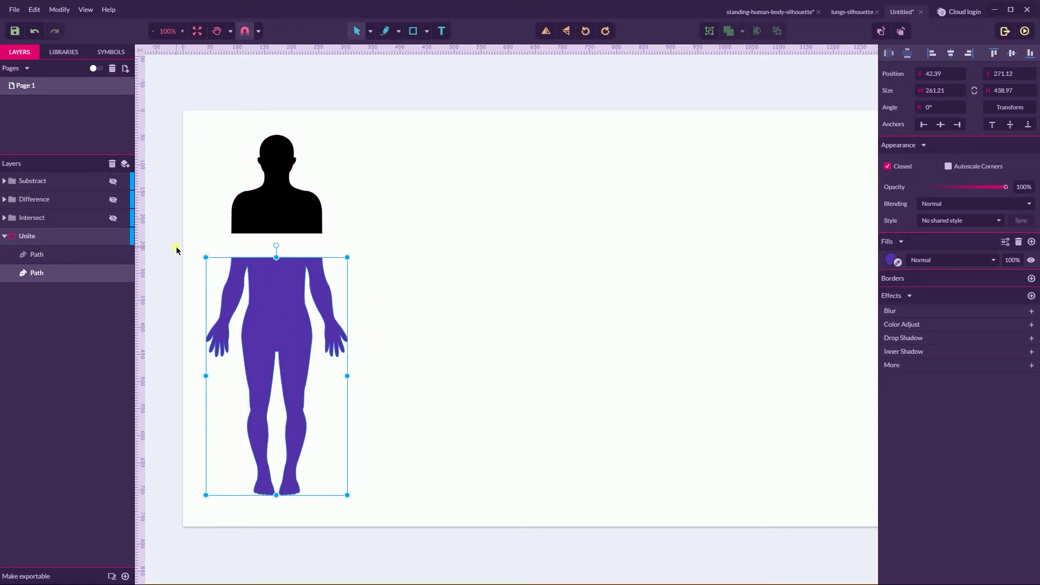
drag(406, 160, 216, 353)
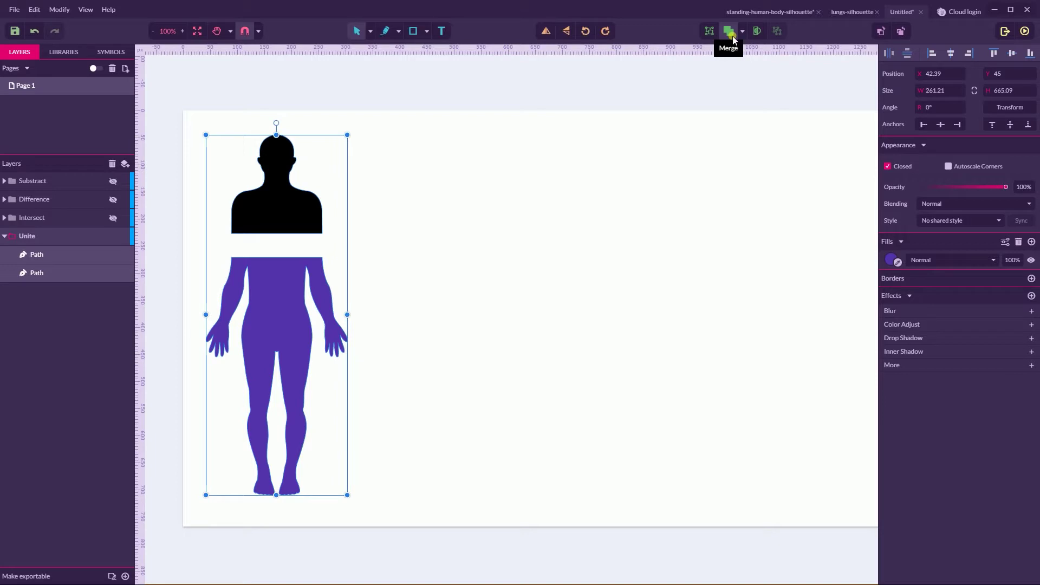
key(super+plus)
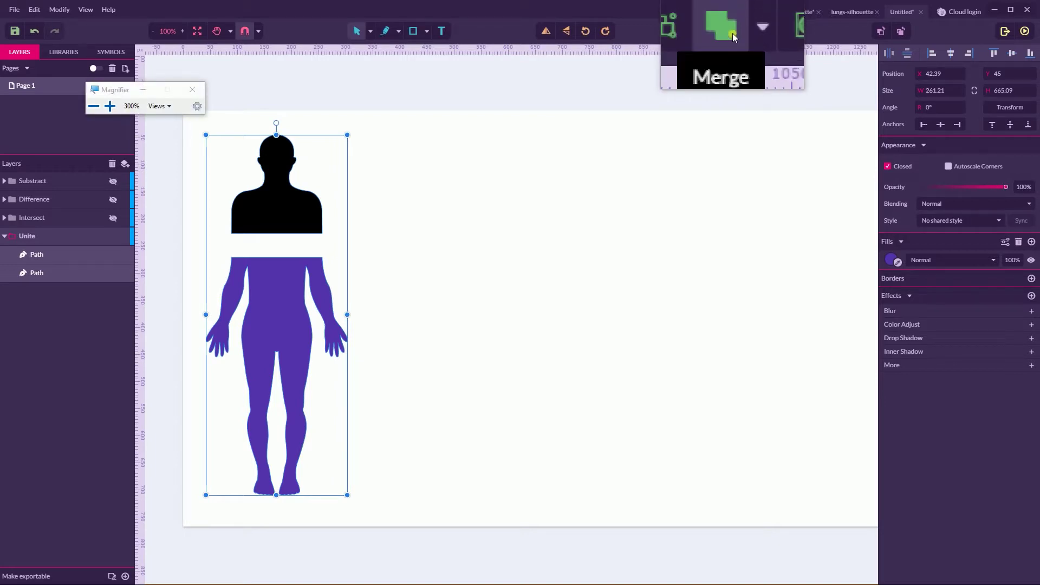
Reselect the whole figure and merge the head and body paths into one compound shape.
key(super+Escape)
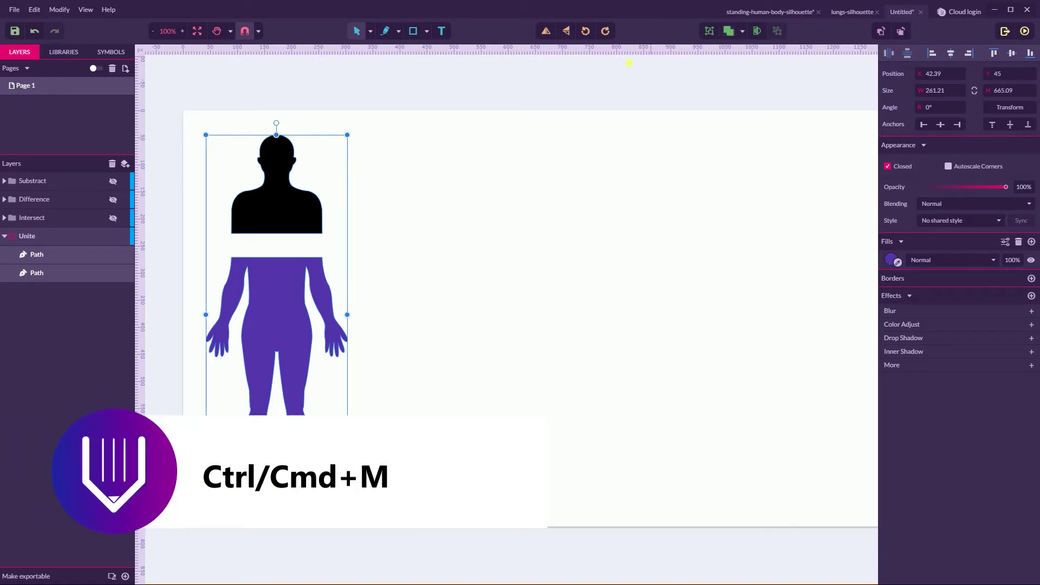
click(366, 140)
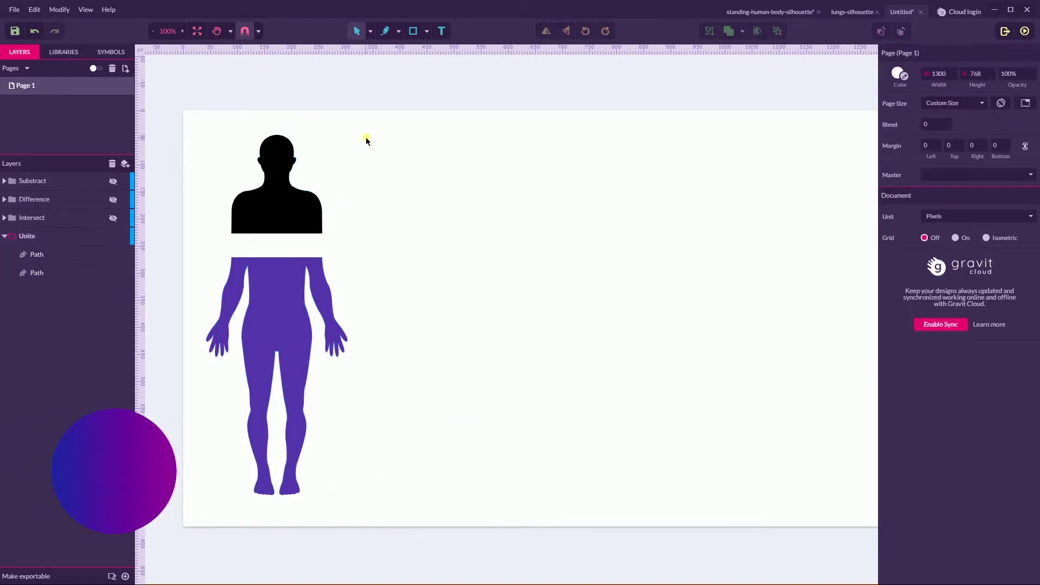
click(236, 345)
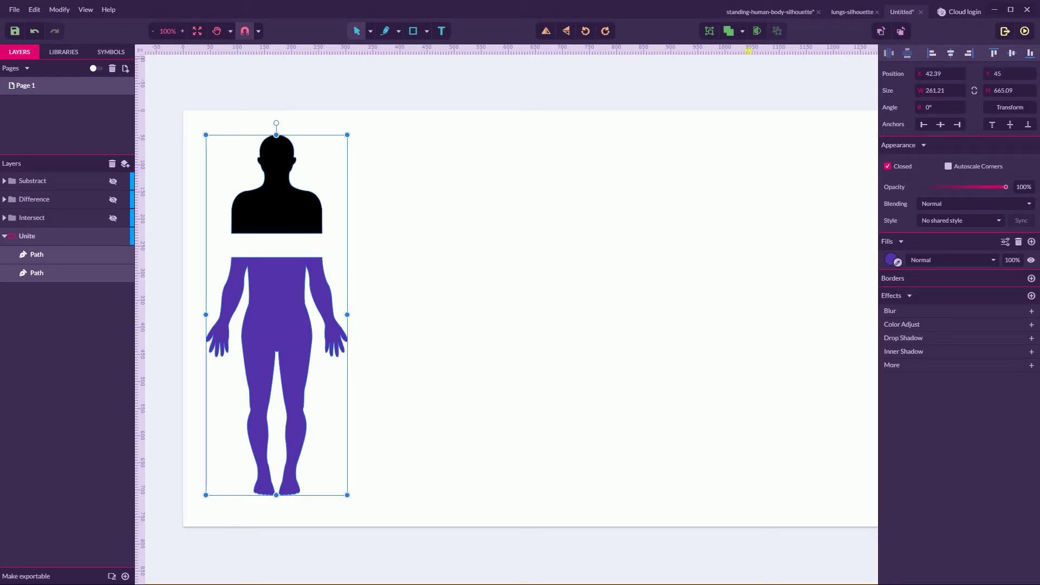
click(728, 31)
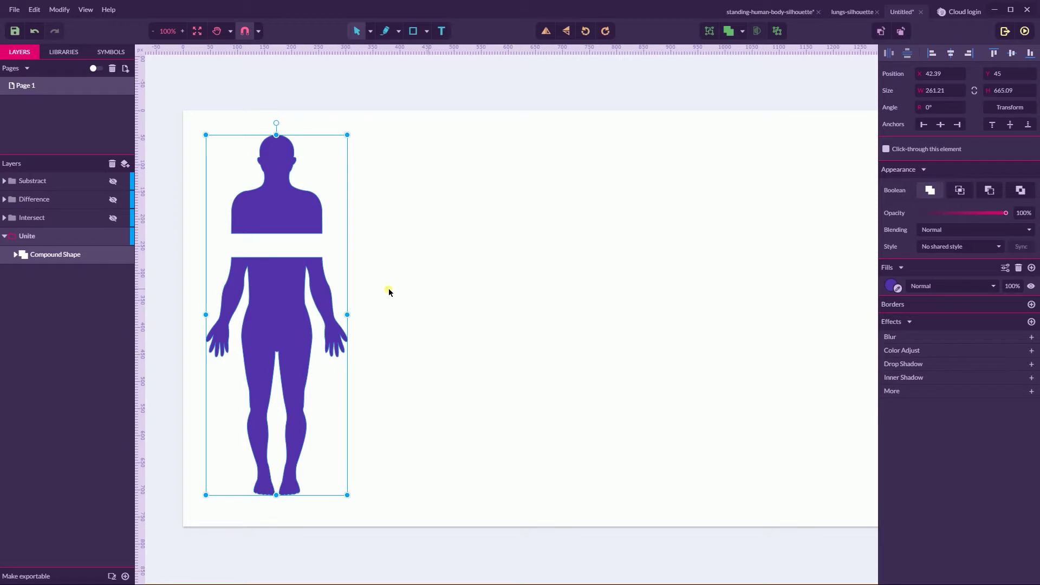
Inspect the compound shape's paths, undo the merge, and reselect the body and head paths.
click(15, 257)
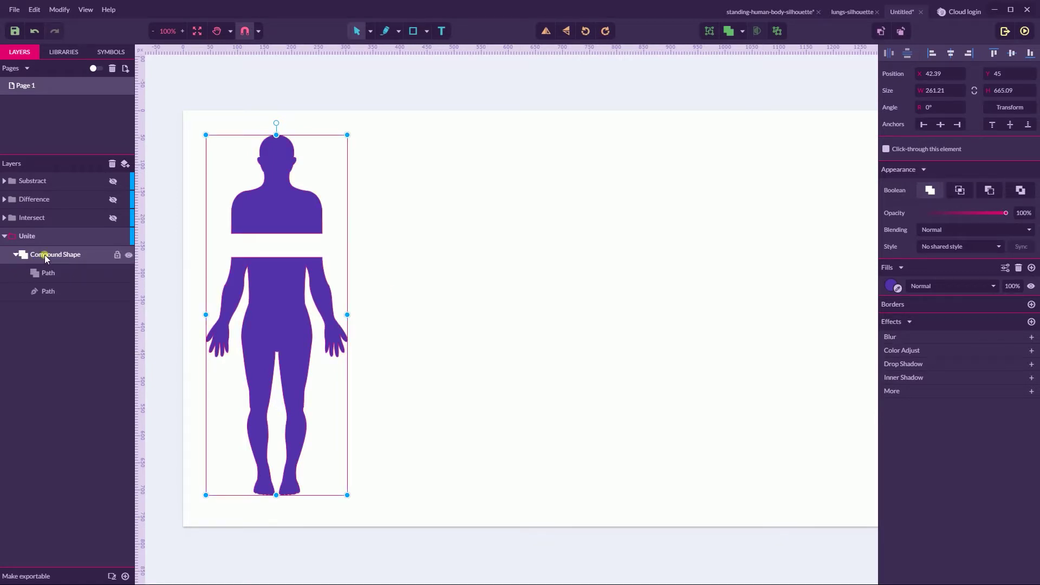
click(50, 297)
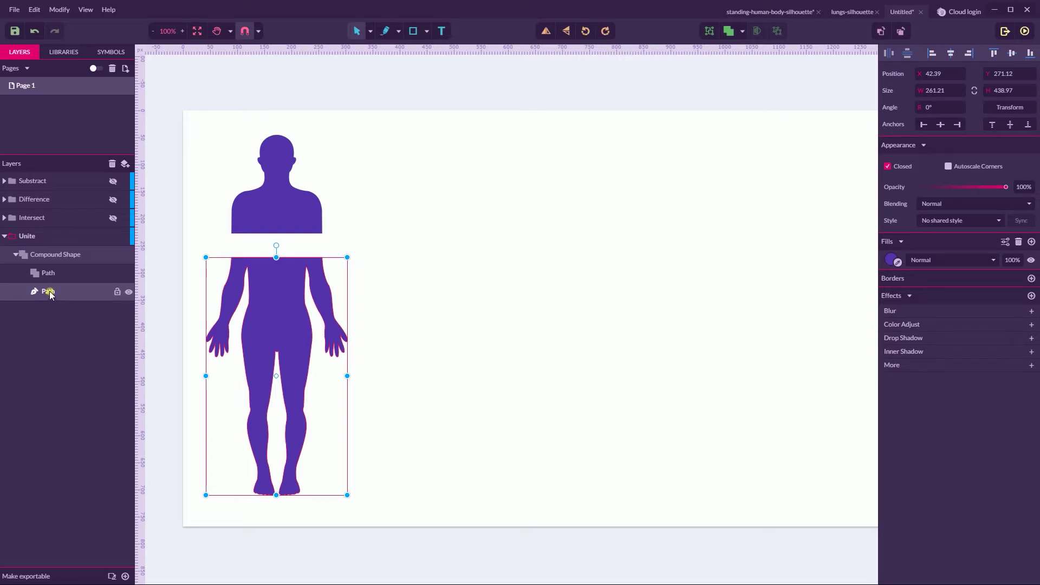
key(ctrl+shift+g)
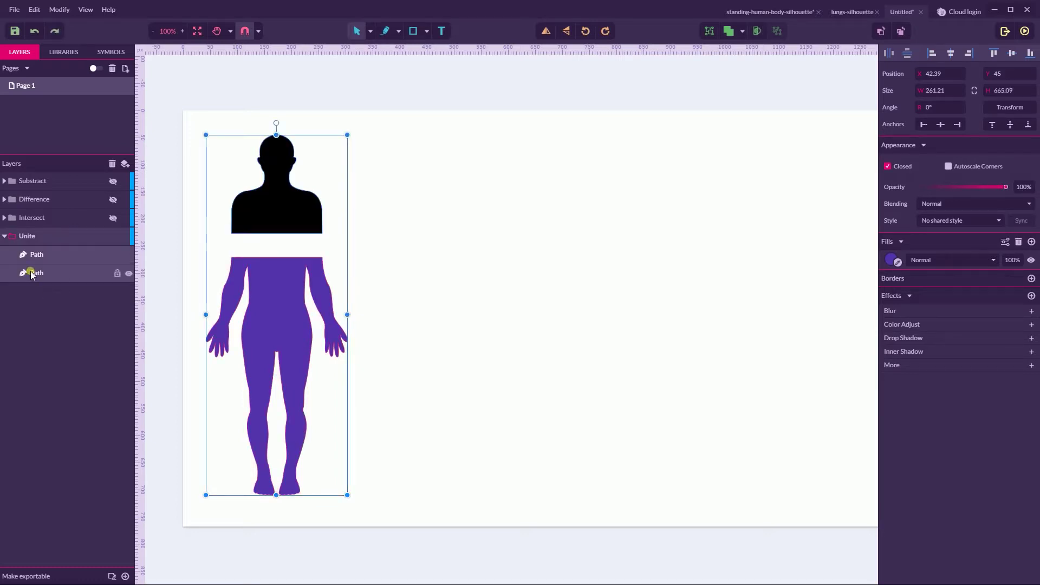
click(73, 282)
click(42, 273)
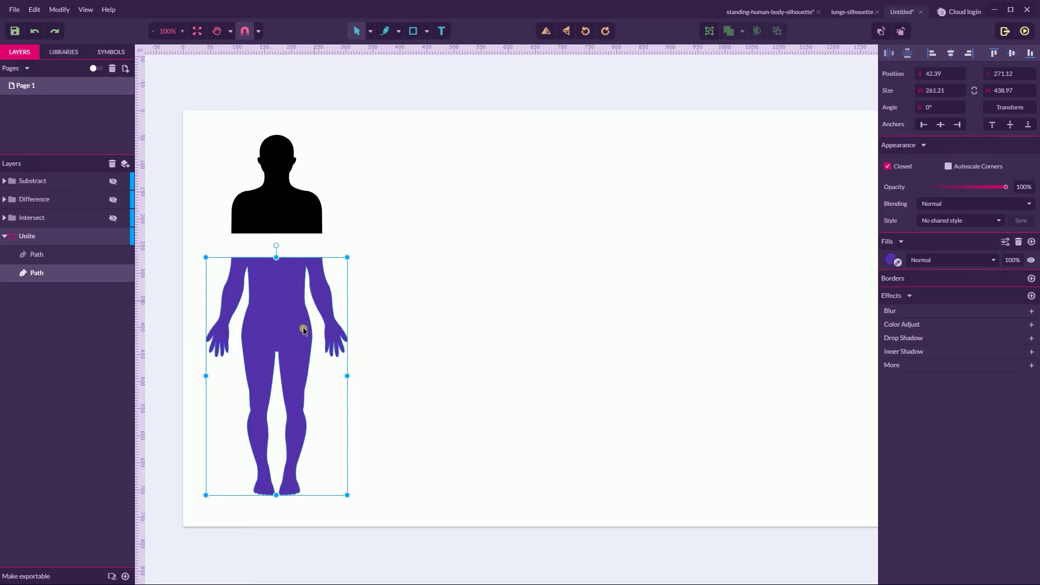
shift+click(60, 254)
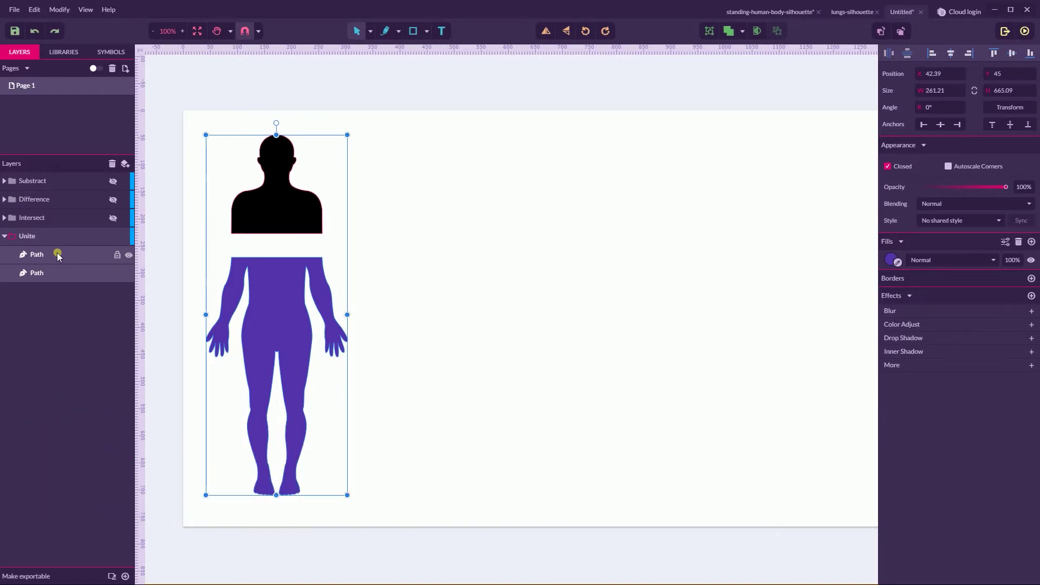
Recolour the body path's fill to magenta #AC326F.
click(460, 250)
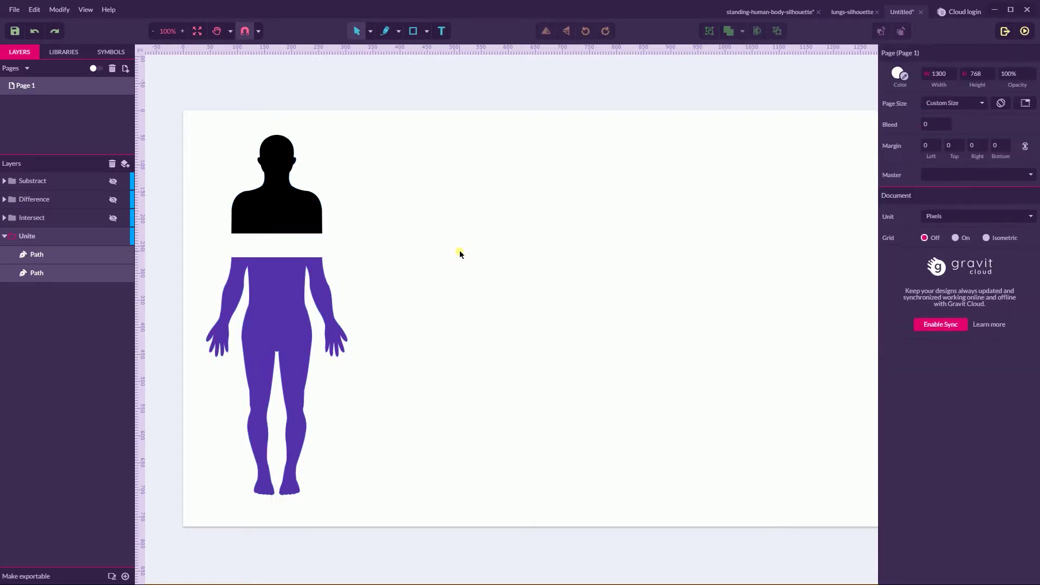
click(264, 294)
click(890, 263)
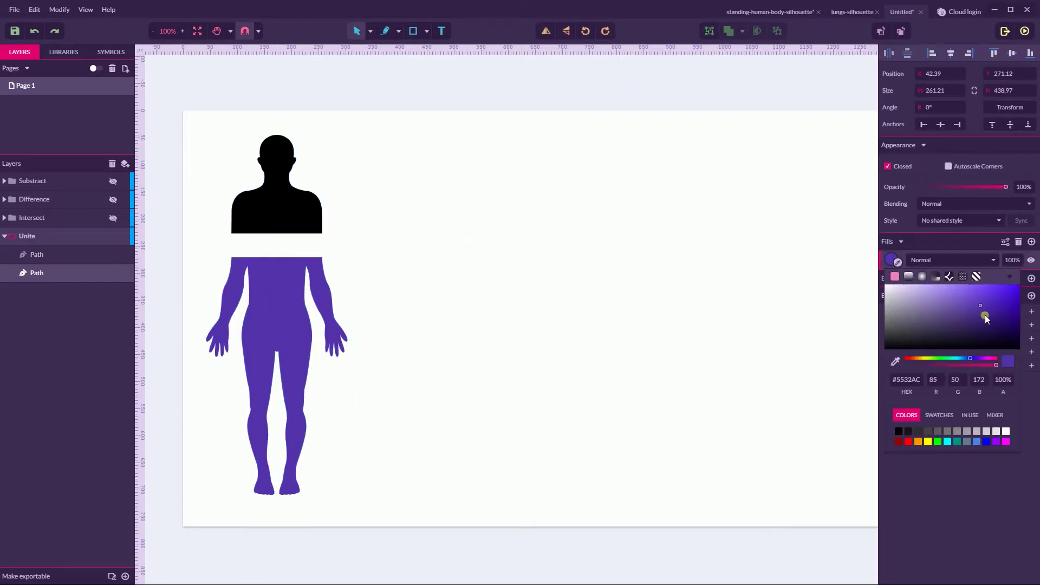
click(988, 358)
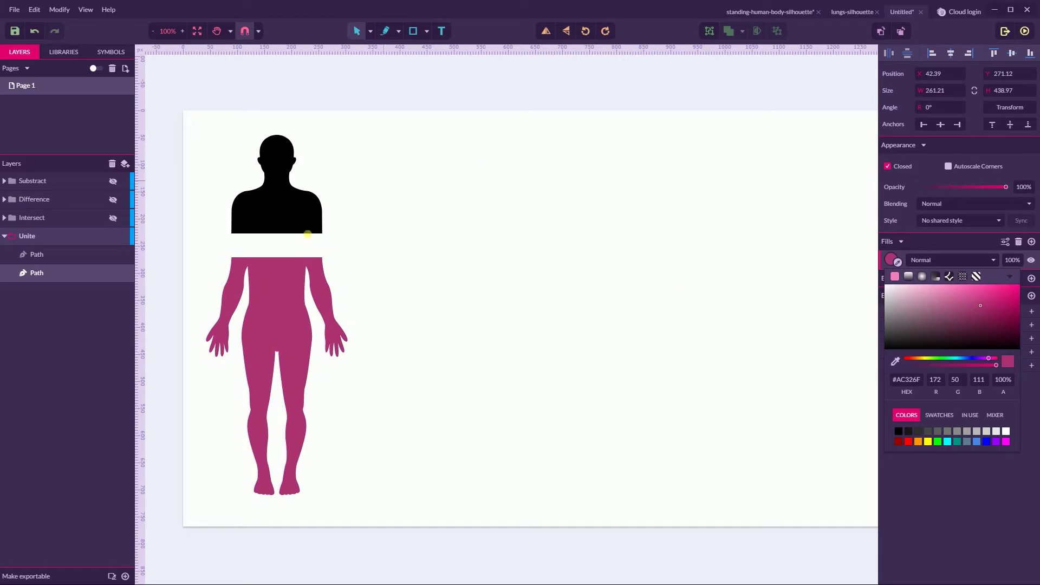
Select the head and body paths and combine them with Union.
drag(397, 160, 272, 307)
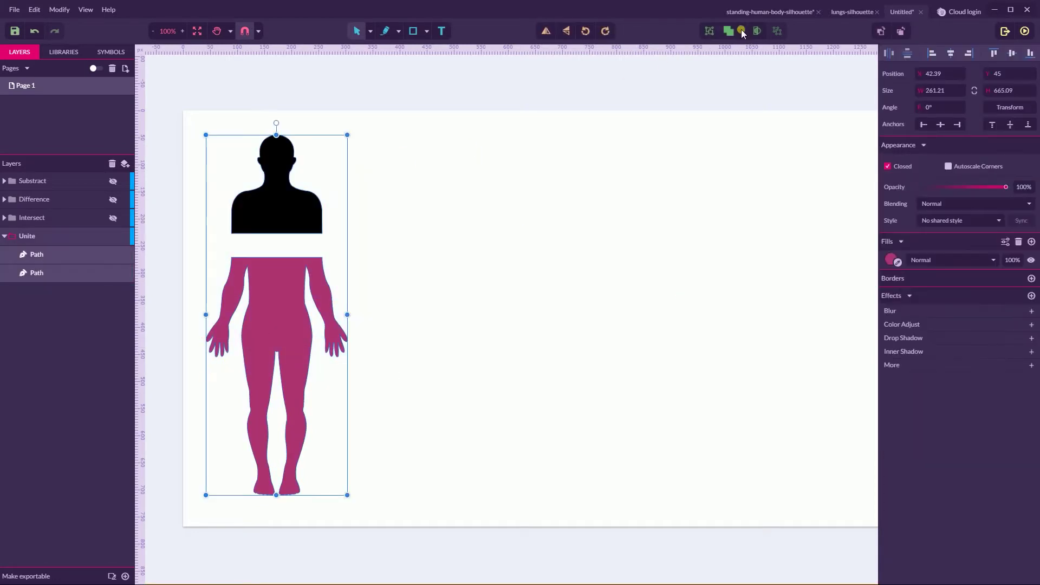
click(742, 31)
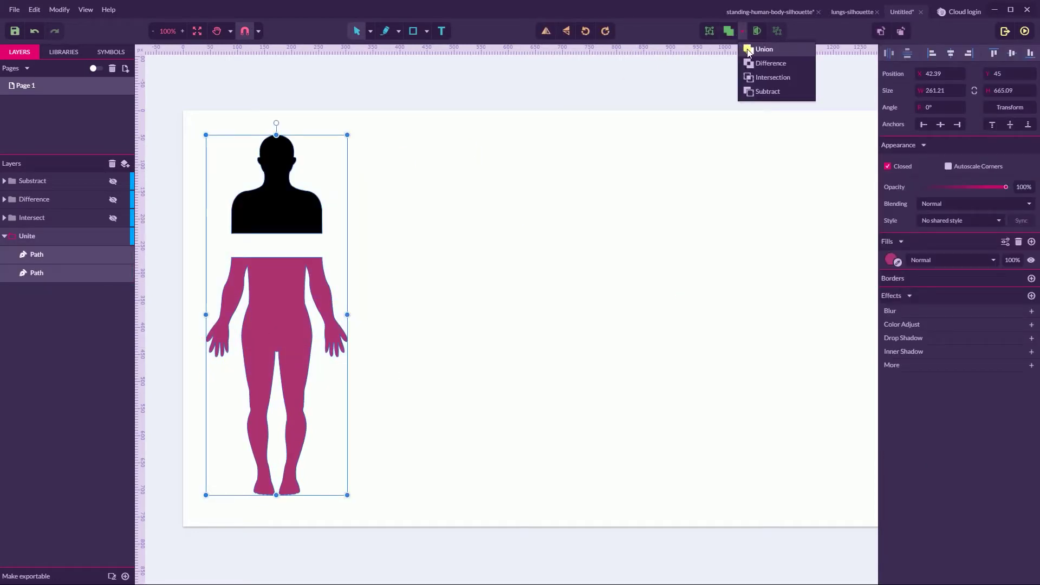
click(748, 50)
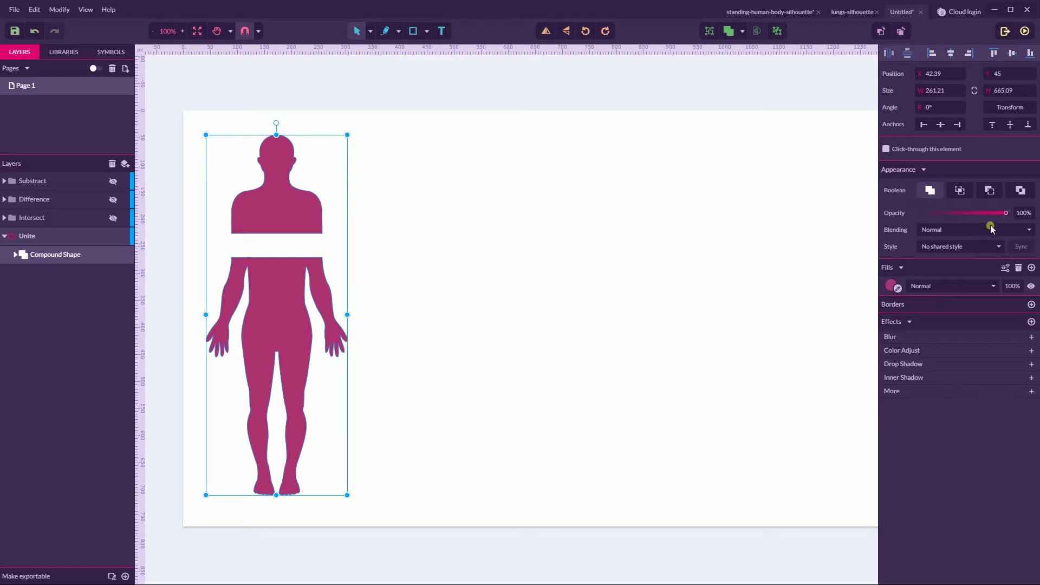
Lower the united silhouette's opacity to 49%.
drag(1005, 213, 976, 213)
click(541, 233)
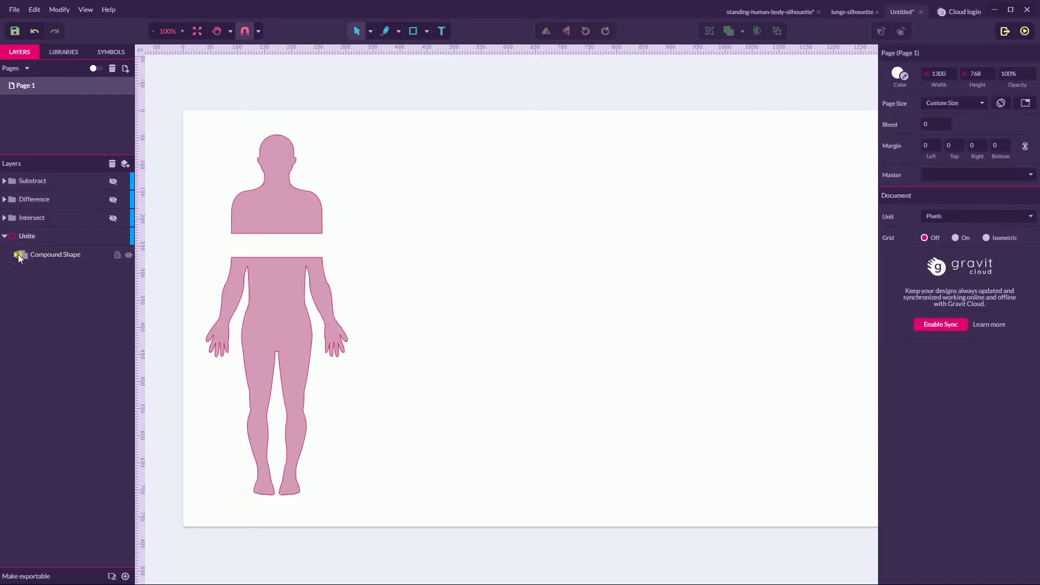
click(17, 255)
click(18, 255)
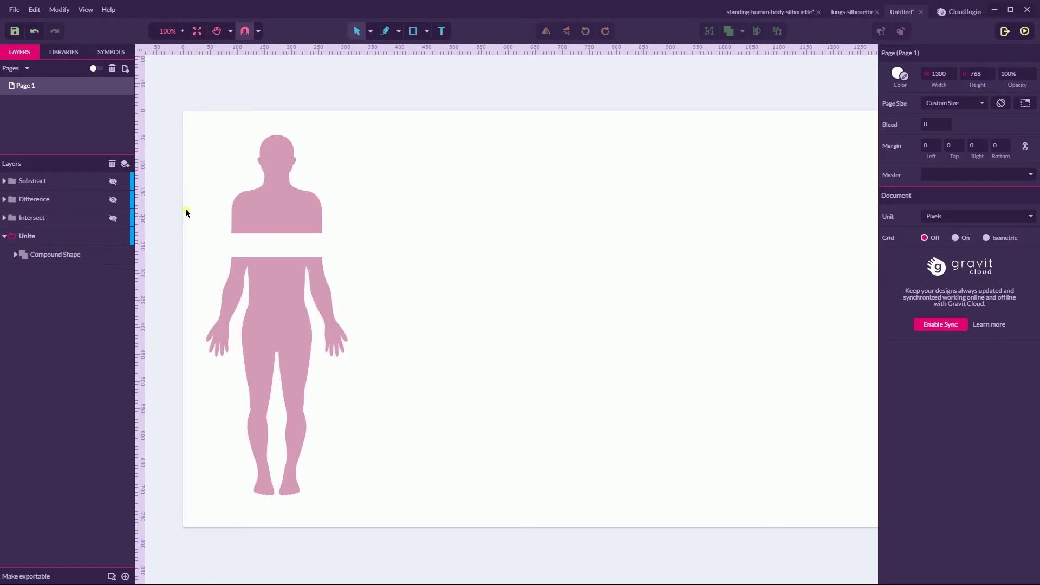
Add a border of width 11 to the silhouette.
click(270, 211)
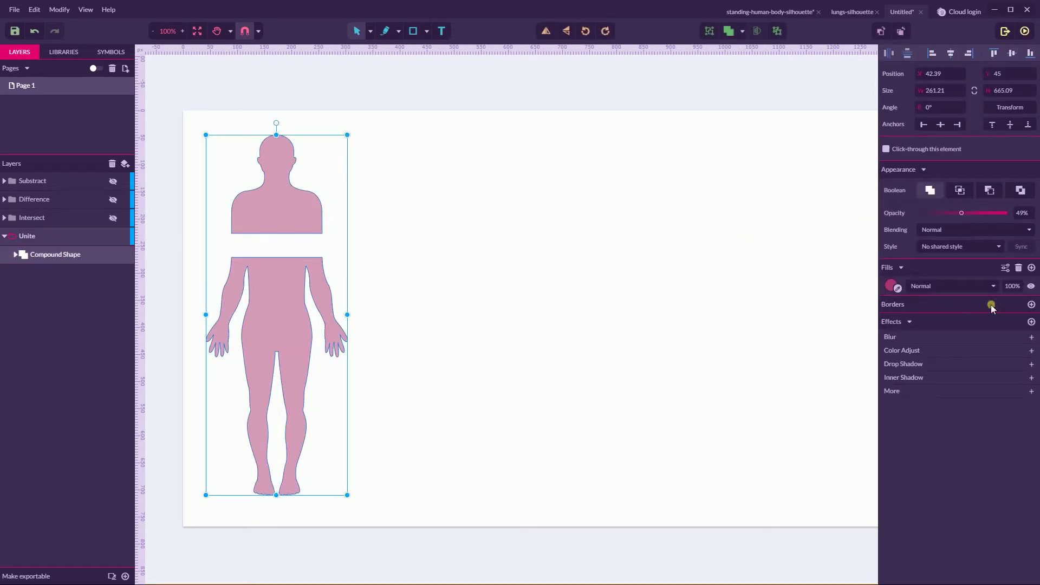
click(1030, 304)
click(914, 324)
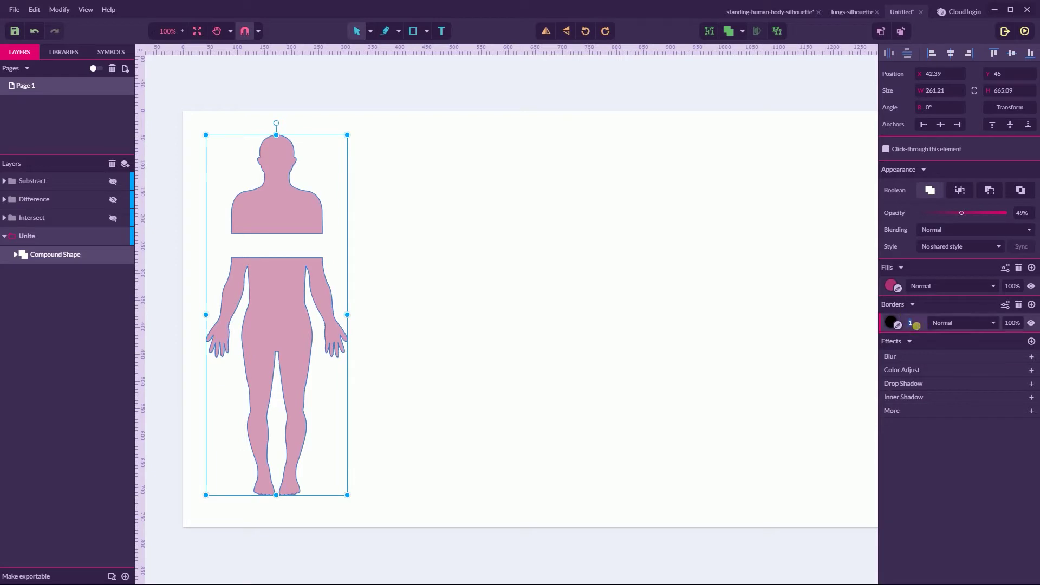
text(11)
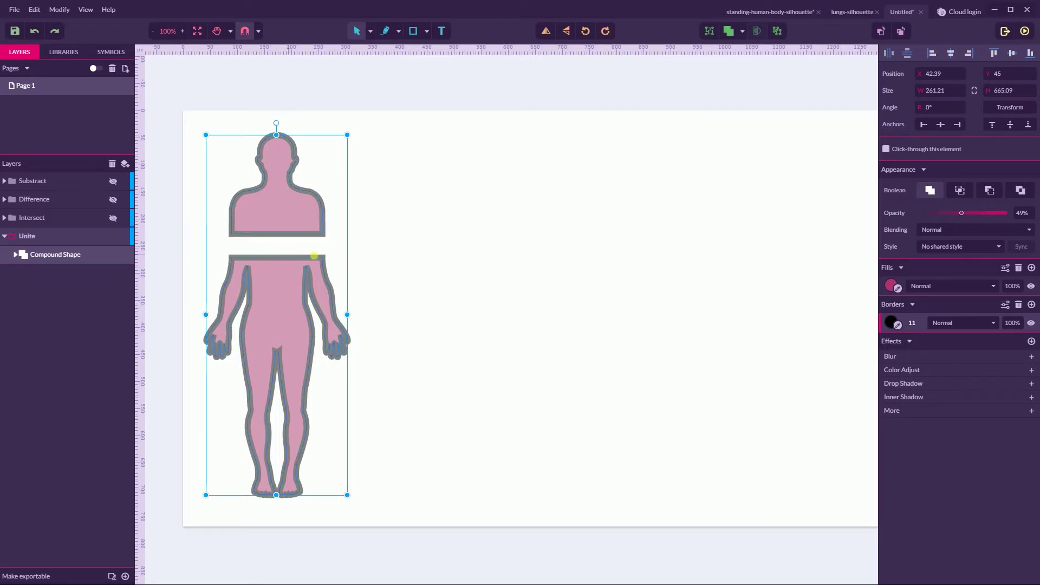
Drag the head path down onto the body so the figure forms one continuous outline.
double_click(269, 232)
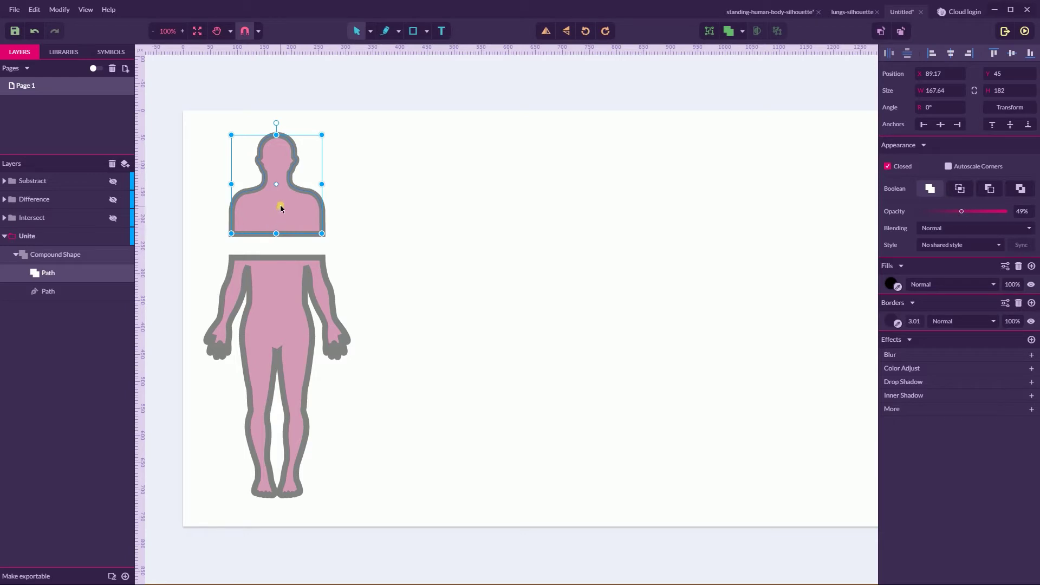
drag(280, 206, 288, 226)
click(370, 194)
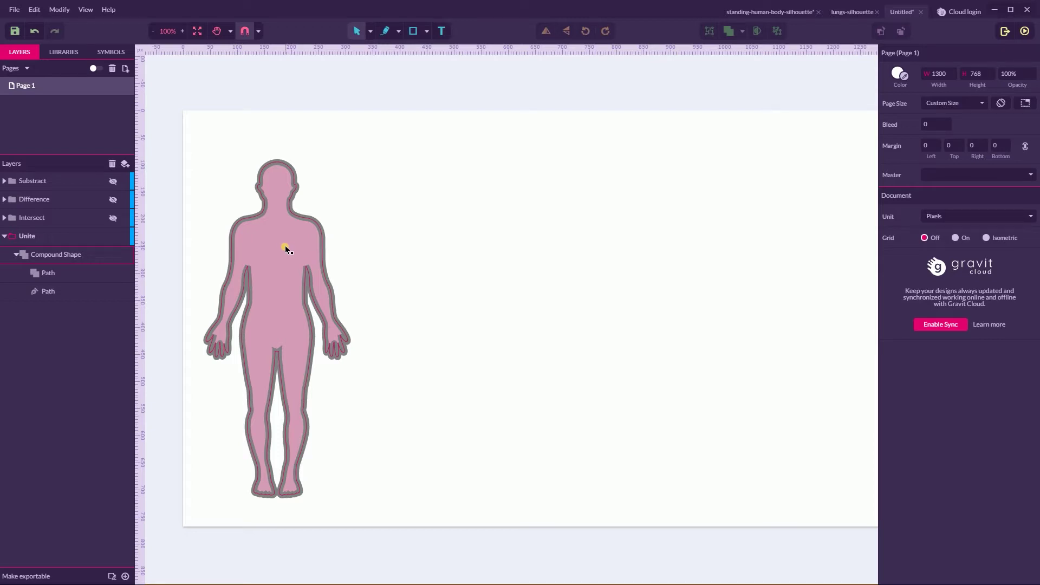
click(250, 249)
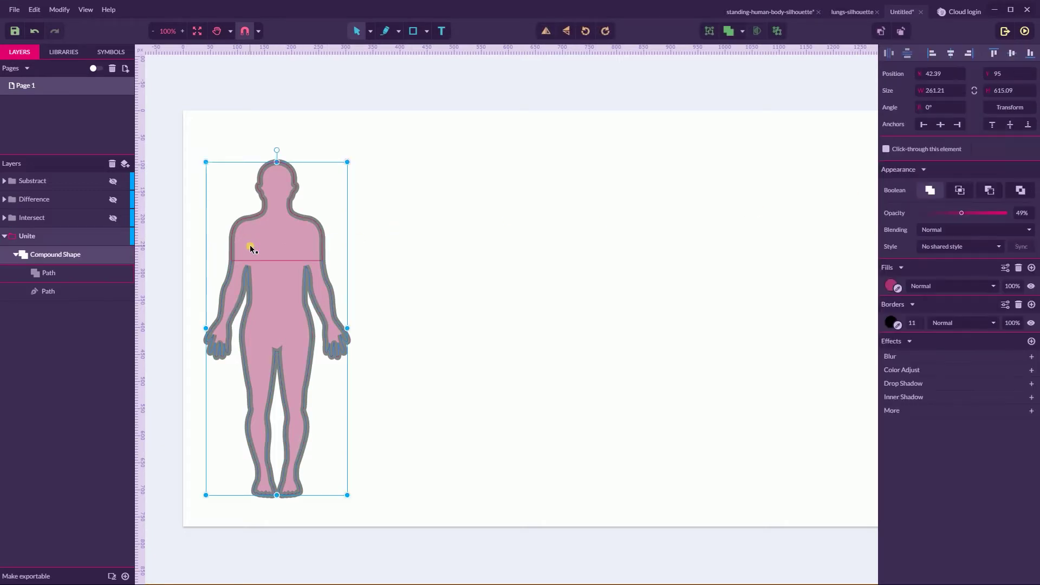
drag(961, 213, 1037, 217)
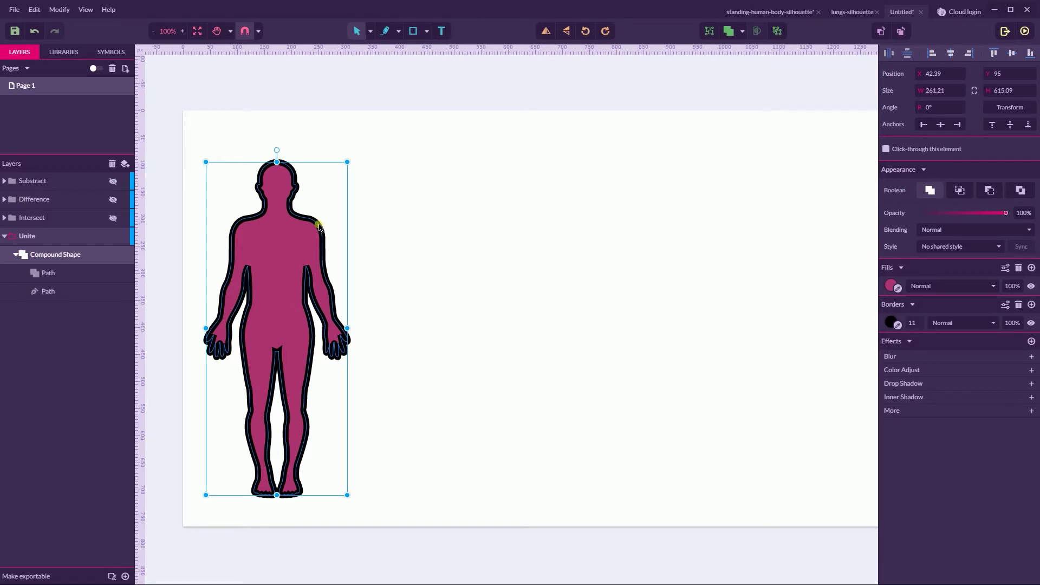
double_click(292, 228)
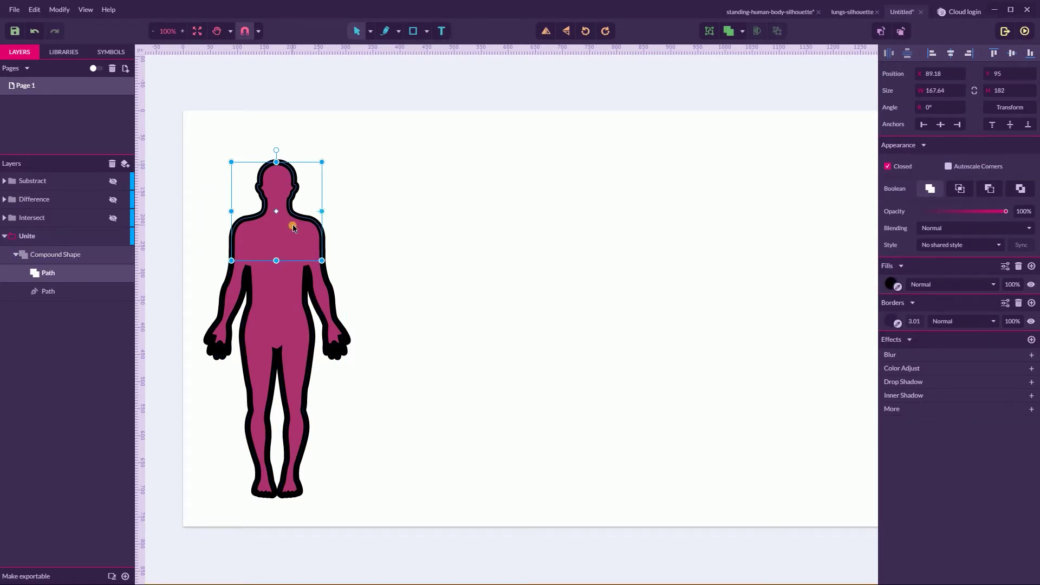
mouse_move(300, 234)
mouse_down()
mouse_move(536, 226)
mouse_move(339, 225)
mouse_move(281, 246)
mouse_move(286, 230)
mouse_up()
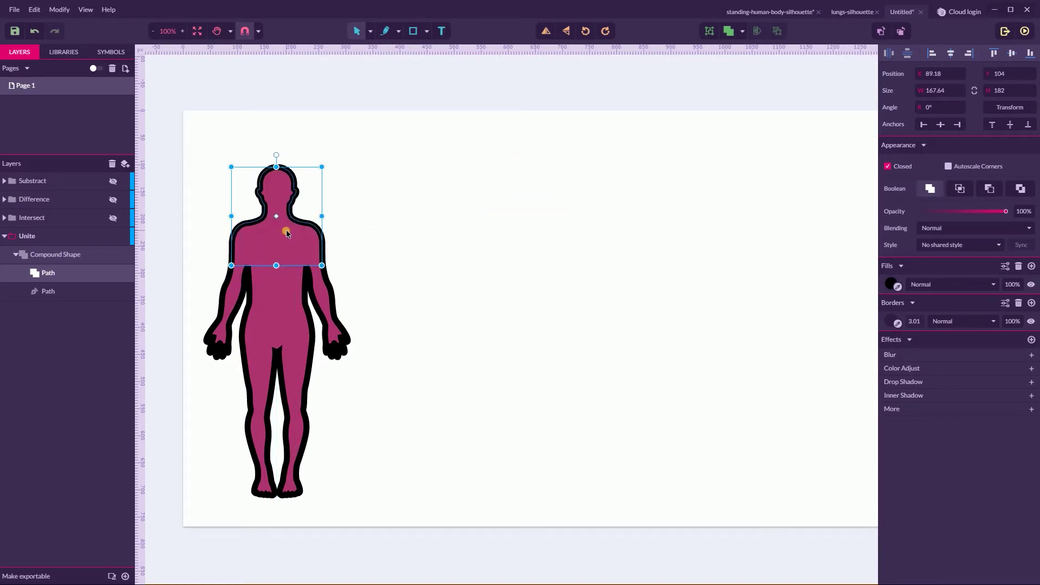
click(287, 230)
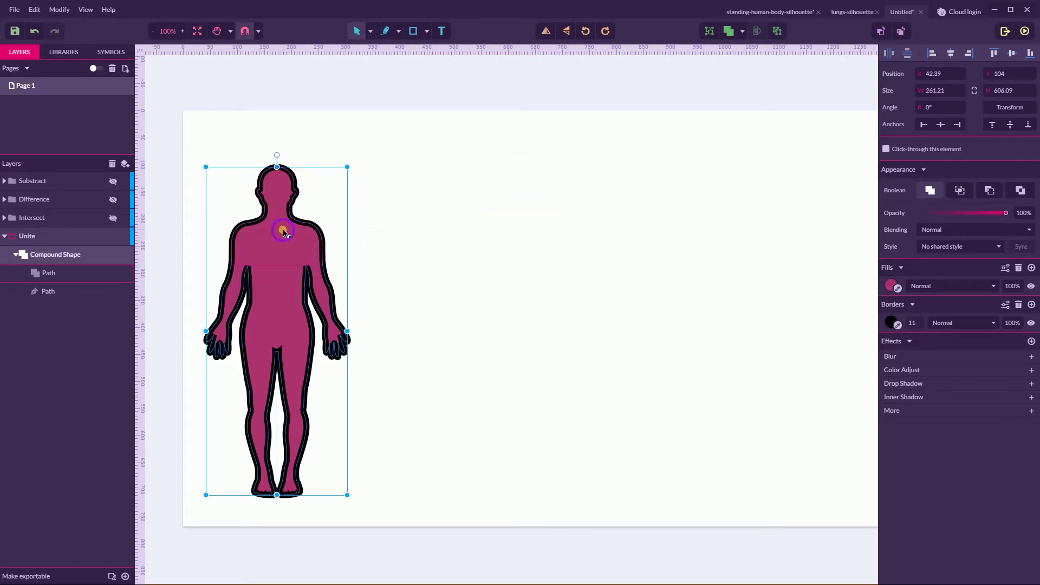
double_click(284, 233)
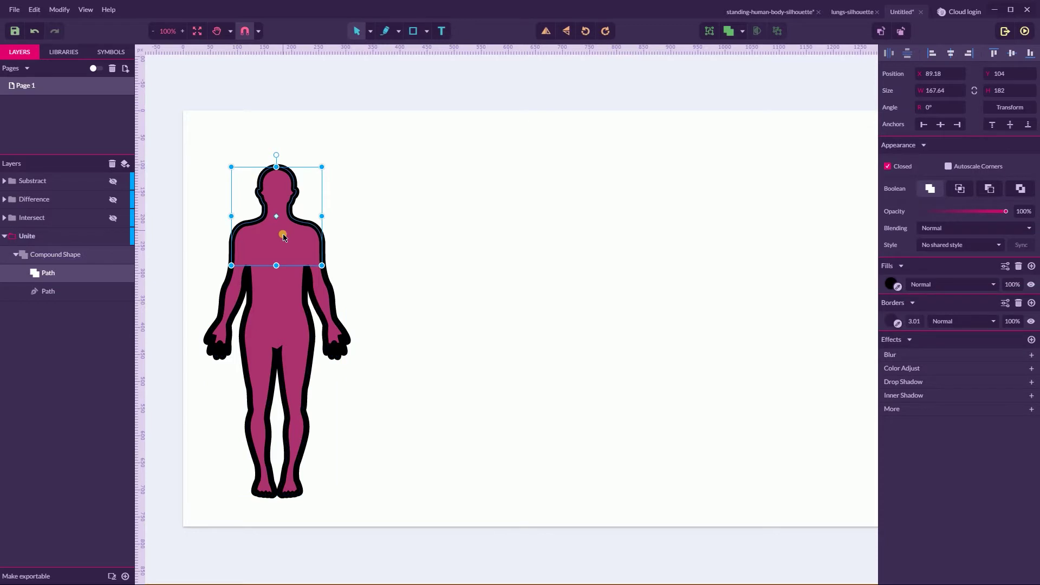
click(362, 205)
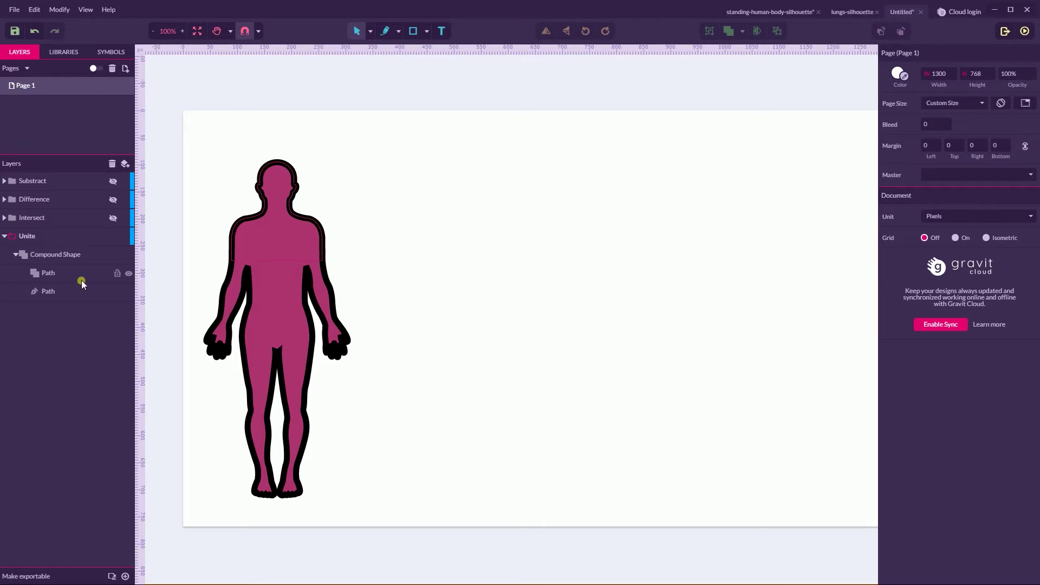
click(12, 237)
Collapse the Unite group and reveal the hidden Substract figure with its layers expanded.
click(4, 237)
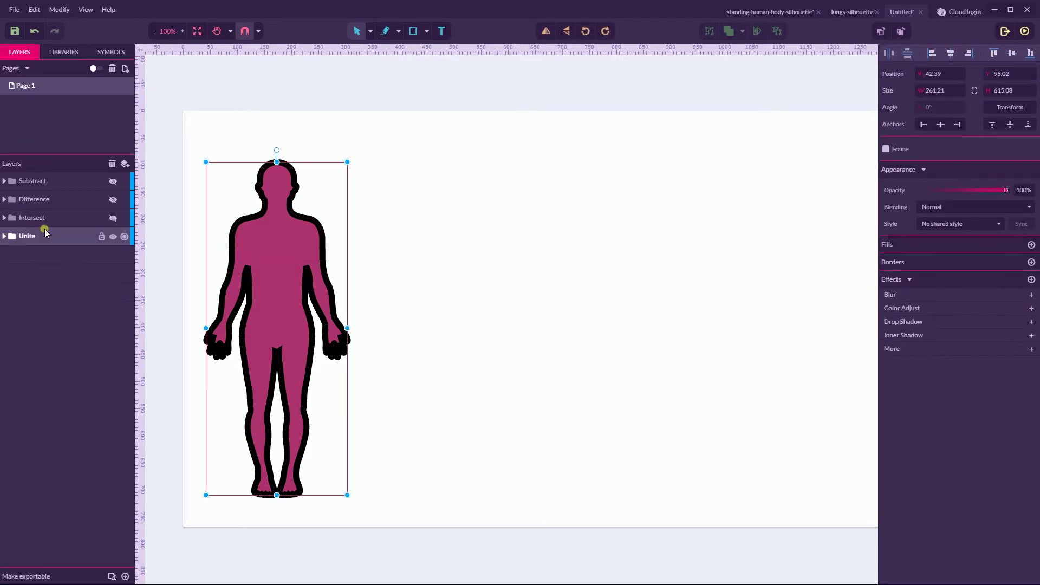
click(113, 183)
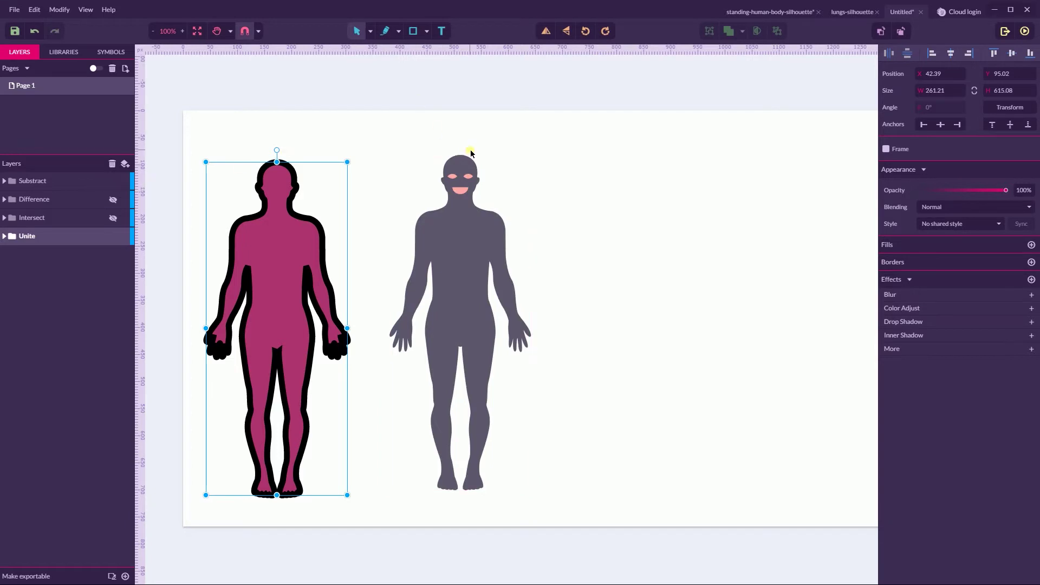
click(442, 196)
click(5, 181)
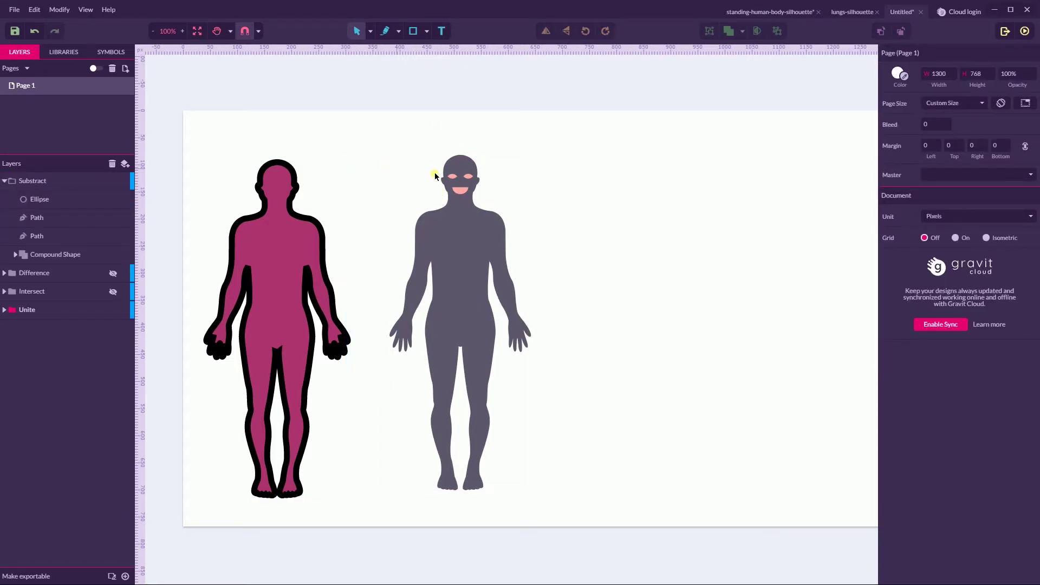
Move the face features above the head and group the two eye paths.
click(457, 191)
shift+click(454, 179)
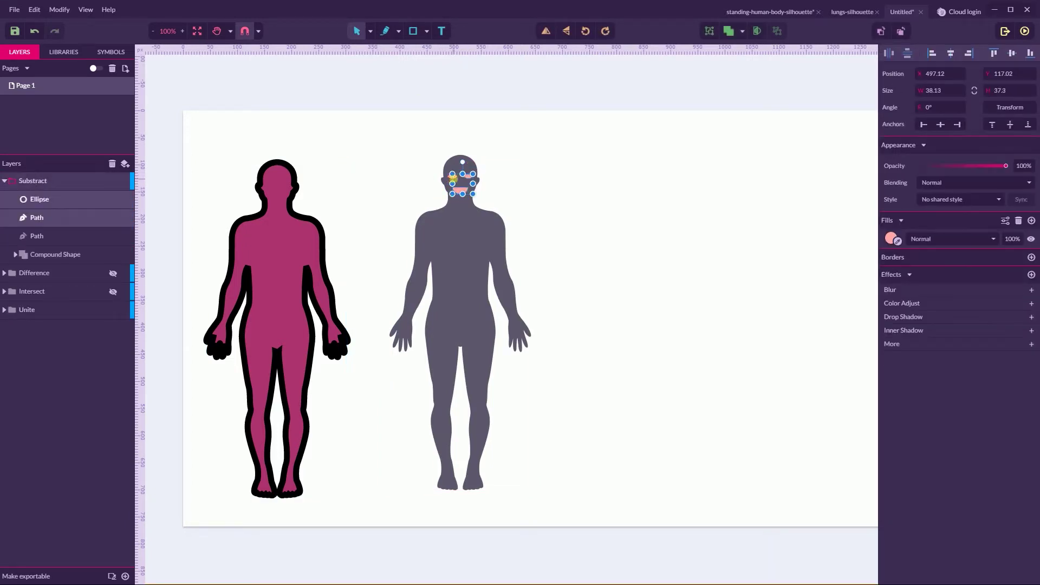
shift+click(454, 182)
drag(464, 174, 508, 140)
click(404, 132)
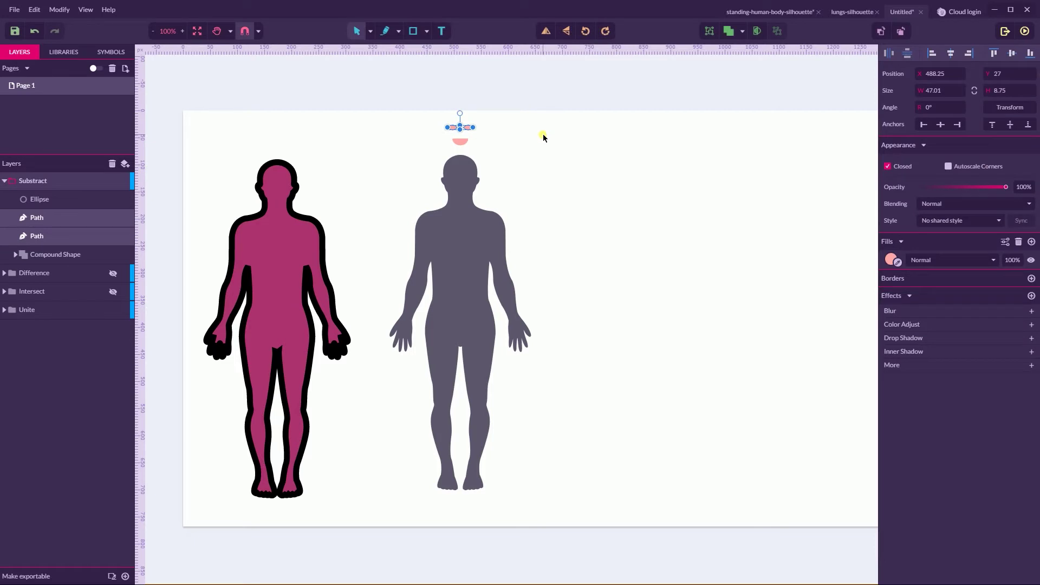
key(ctrl+g)
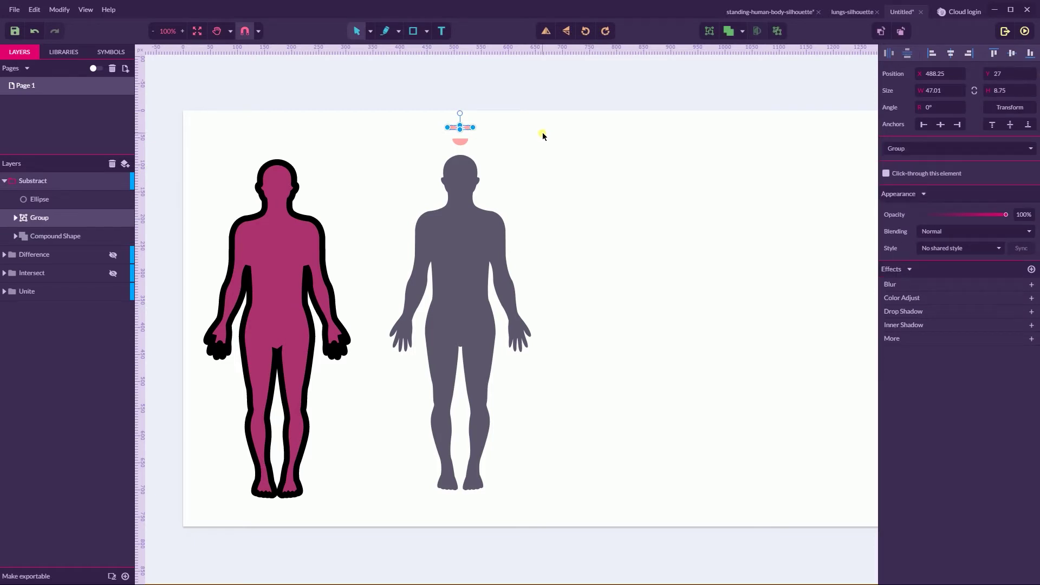
click(464, 142)
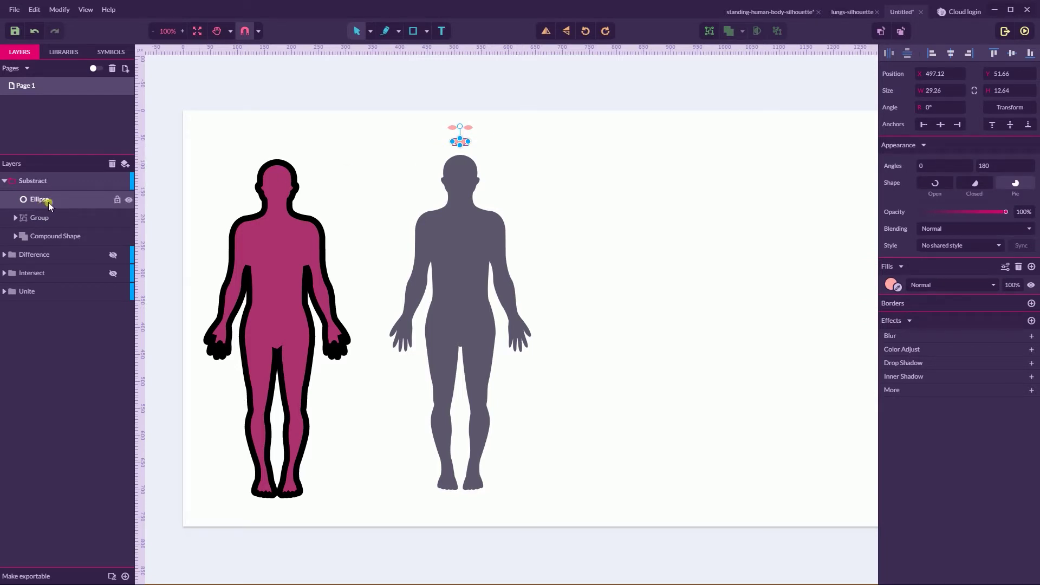
Move the eye group and mouth back onto the head.
click(51, 236)
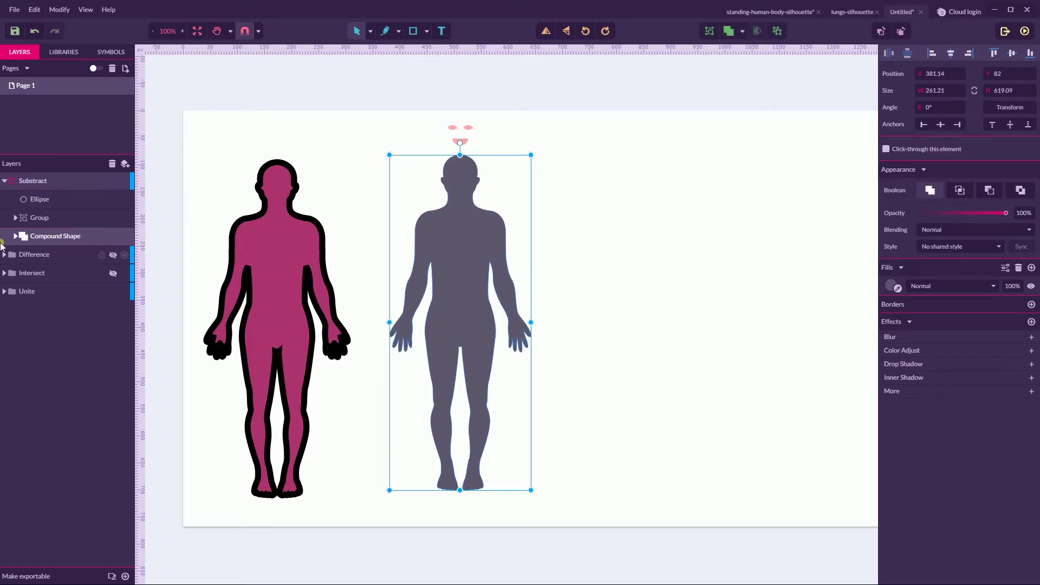
click(18, 237)
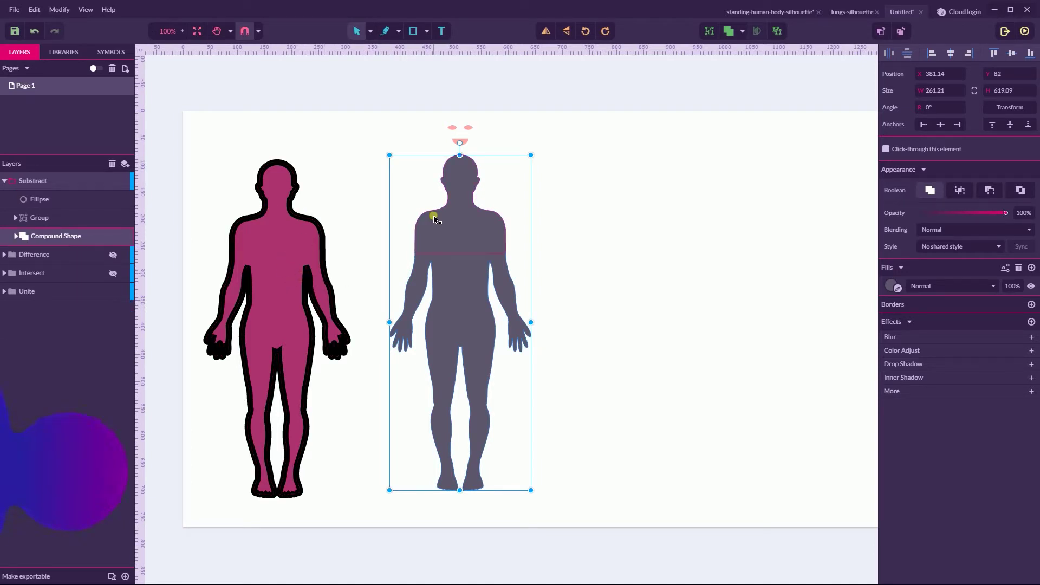
drag(423, 111, 498, 147)
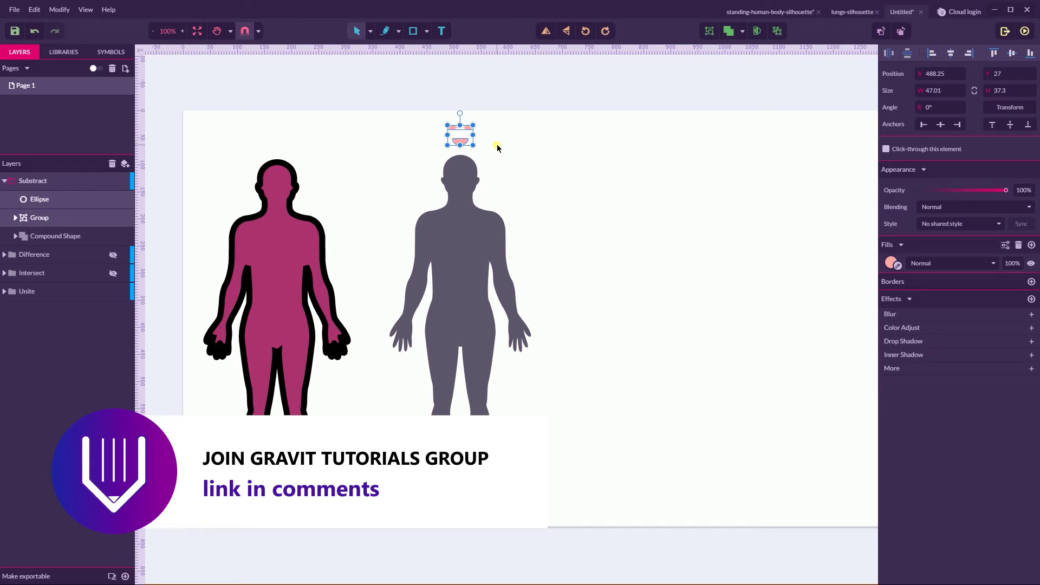
drag(466, 145, 462, 191)
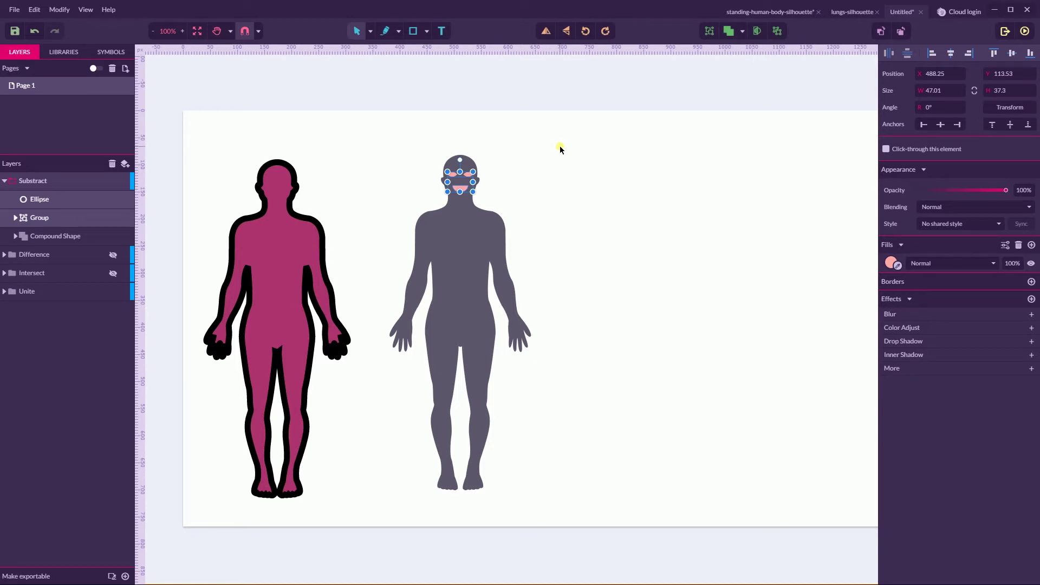
Rename the grey Compound Shape layer to 'body'.
click(66, 236)
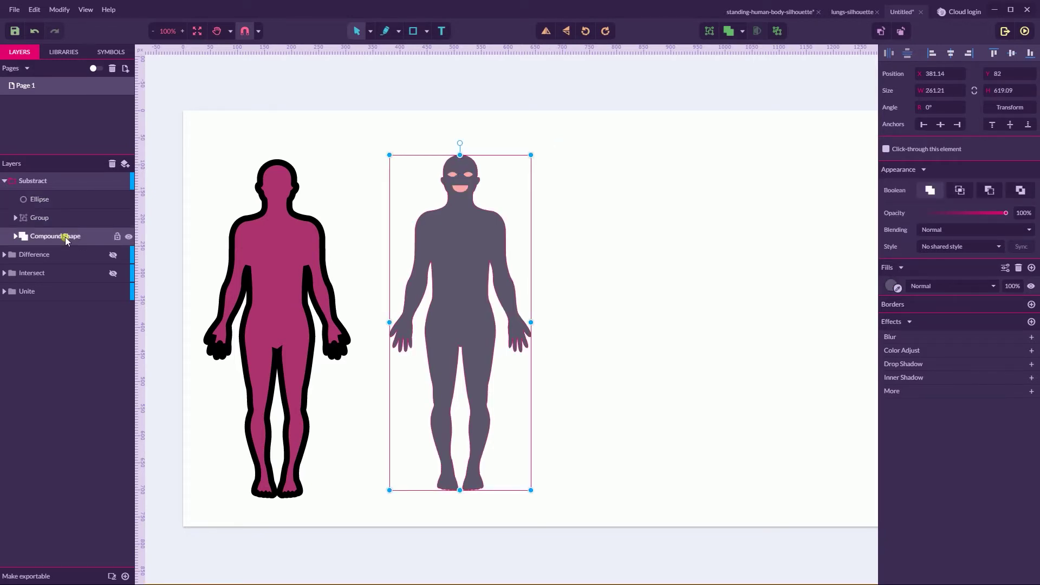
double_click(66, 237)
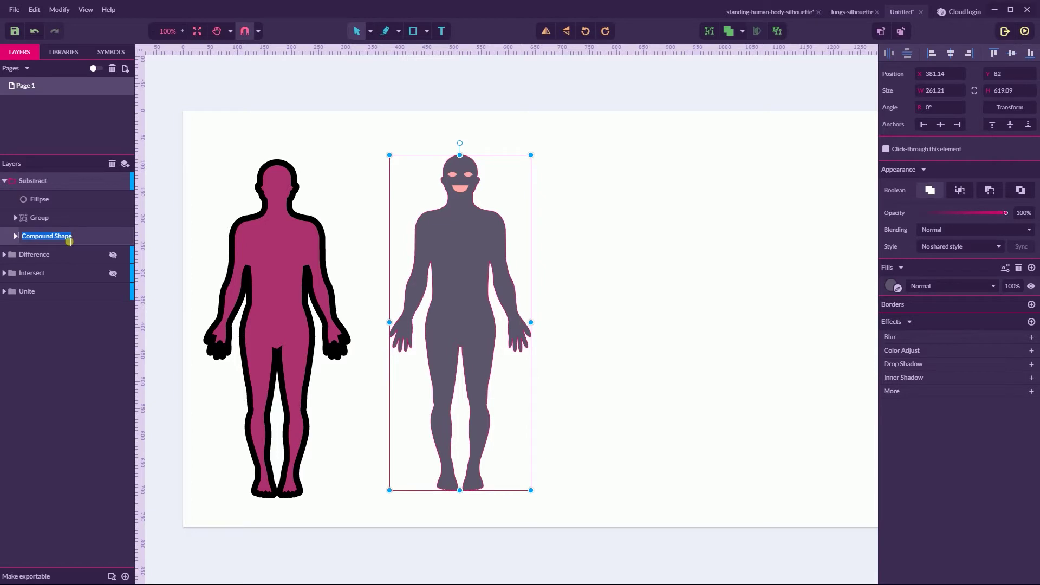
text(body)
key(Return)
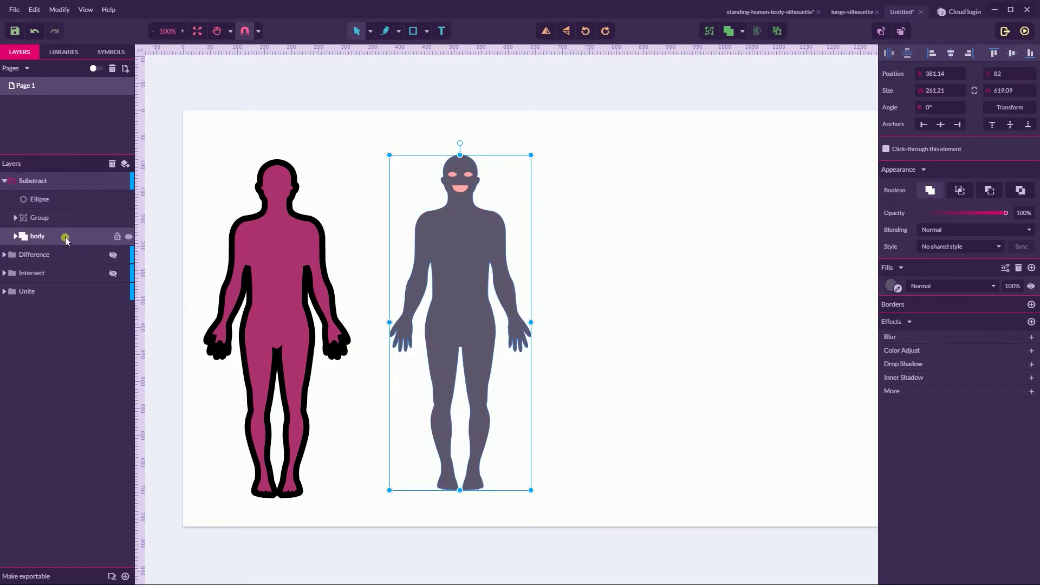
Subtract the eye group and mouth from the body to cut them out as holes.
drag(27, 235, 47, 201)
click(25, 235)
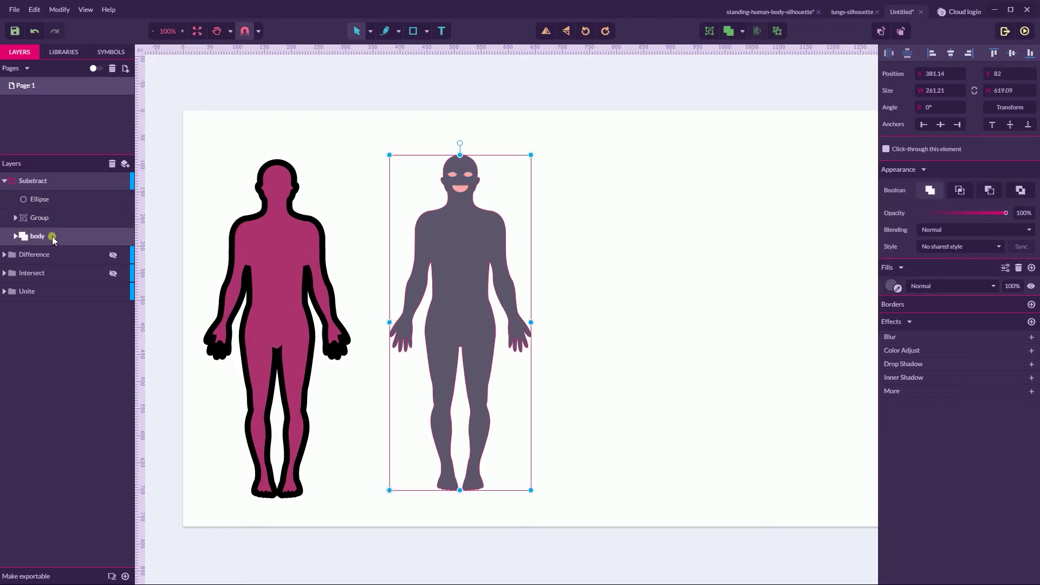
shift+click(64, 204)
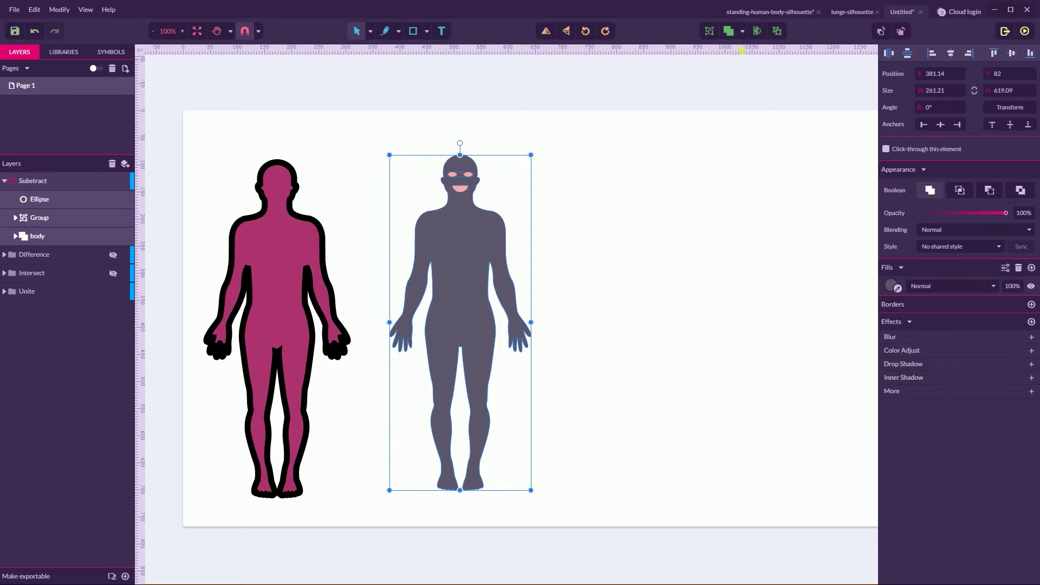
click(741, 33)
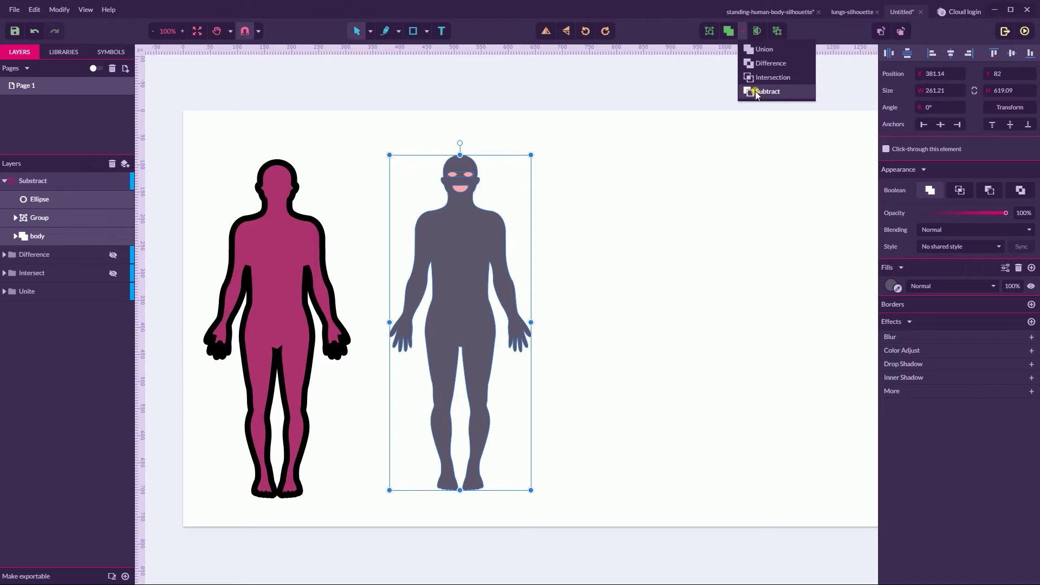
click(756, 92)
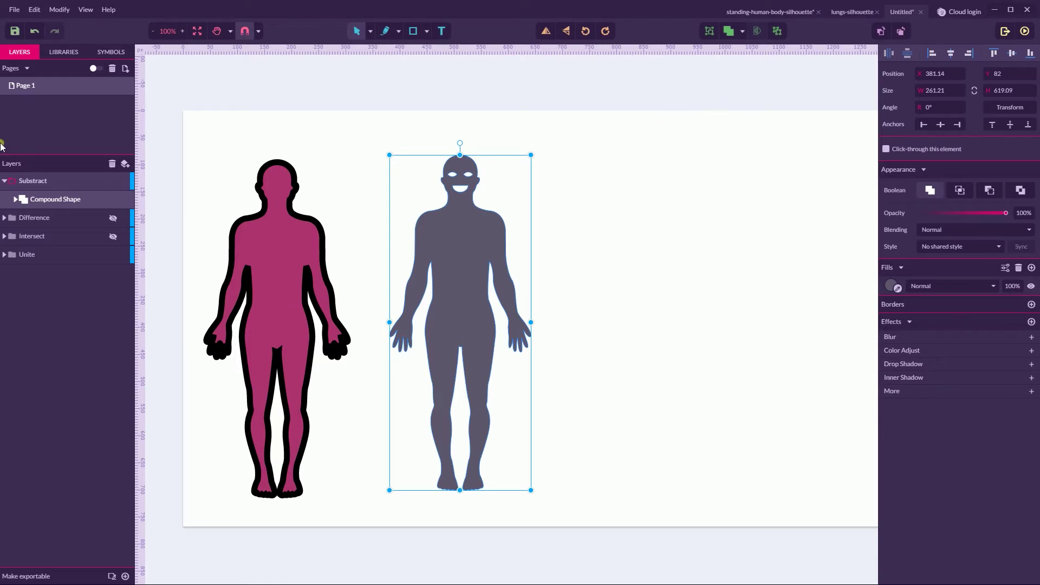
click(17, 200)
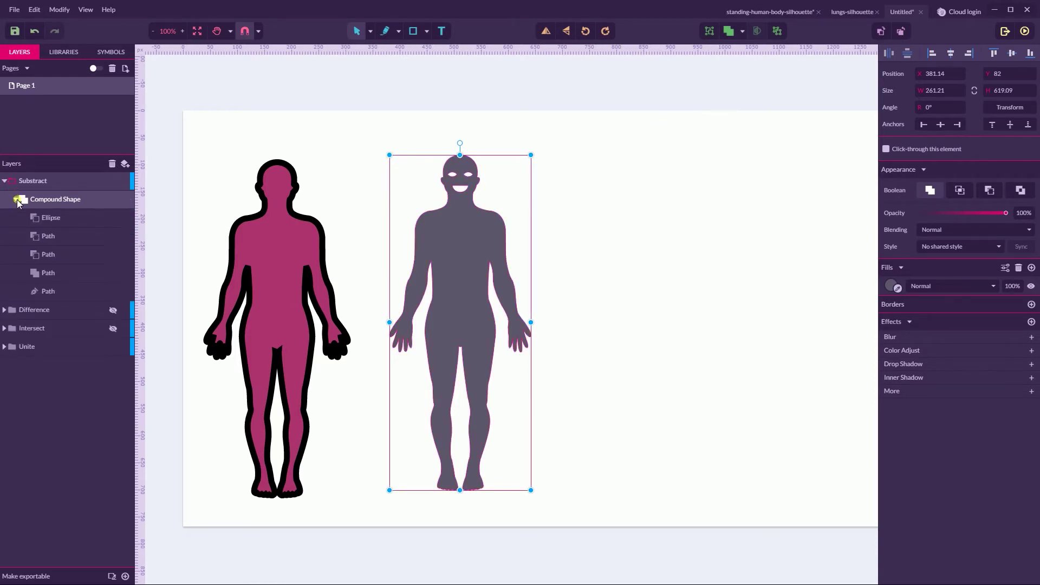
click(18, 200)
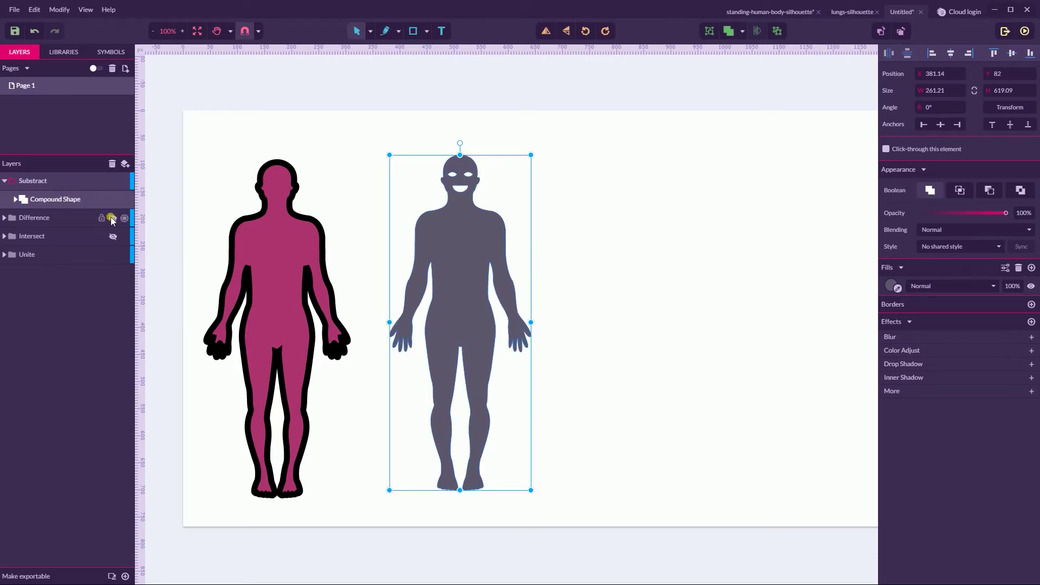
Show the Intersect figure, hide the lungs figure, and centre the view on it.
click(113, 237)
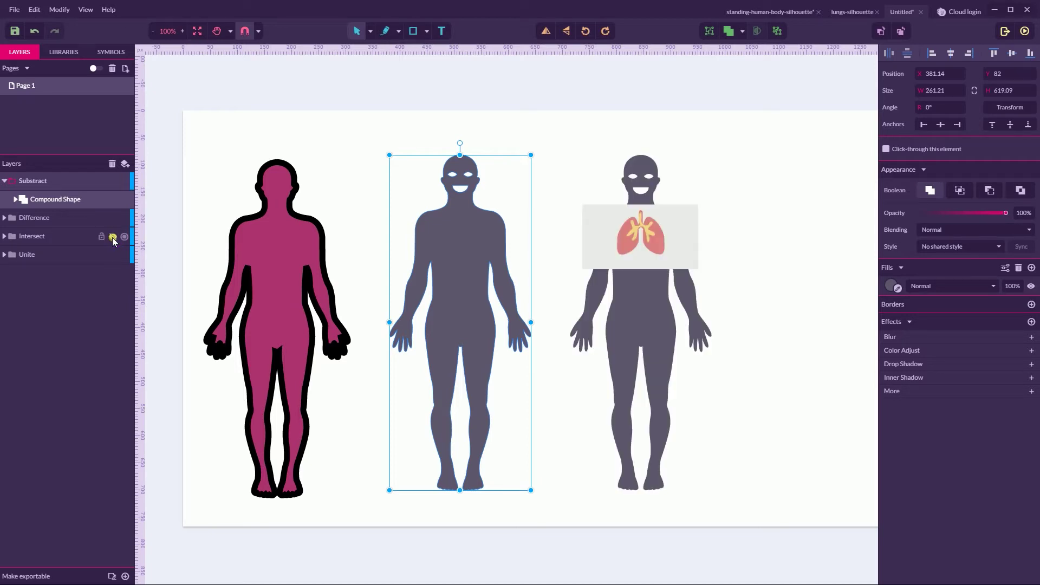
click(111, 220)
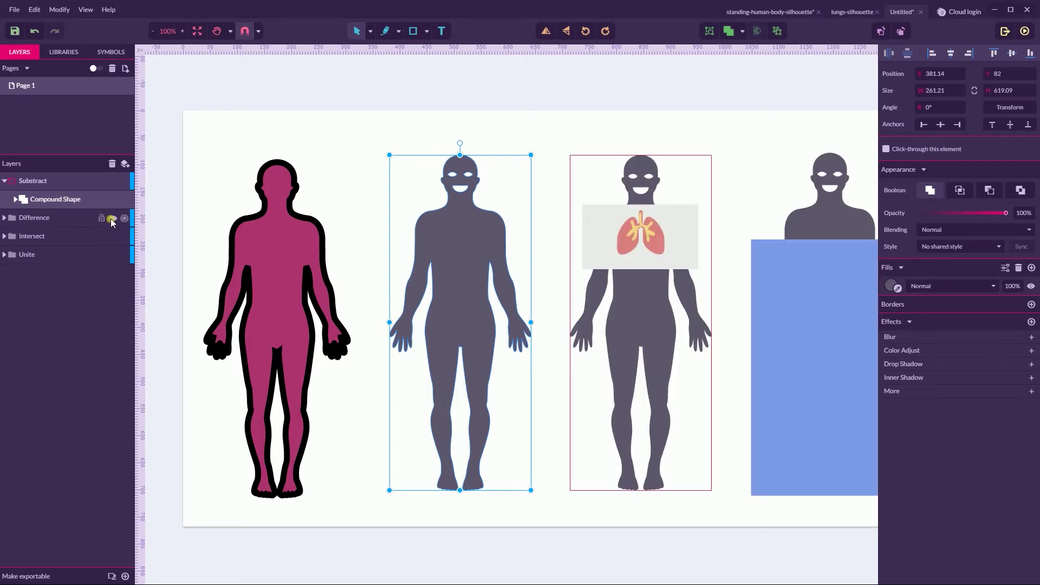
drag(727, 111, 544, 125)
key(v)
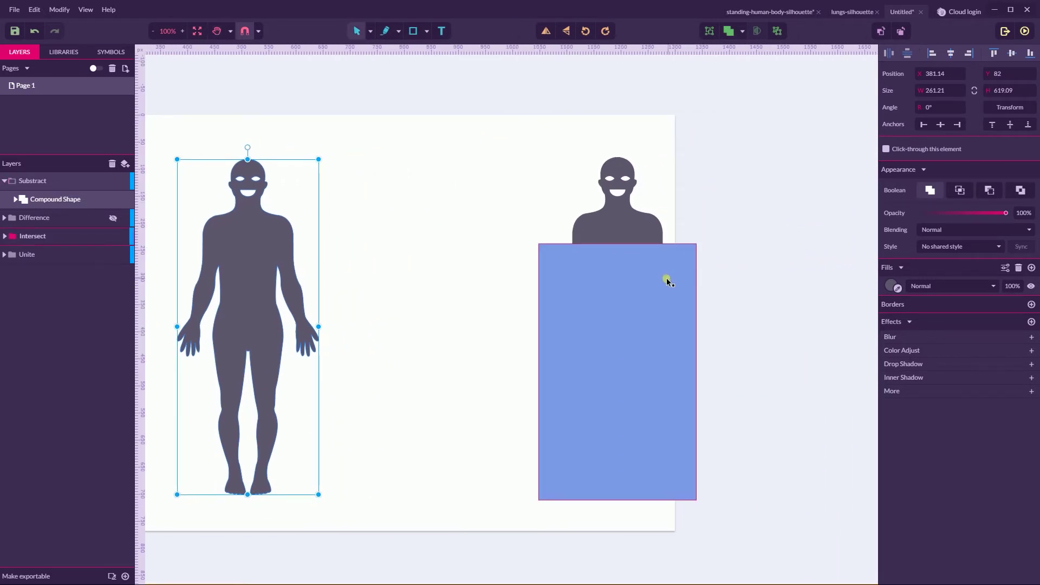
Keep the blue rectangle over the figure and marquee-select both together.
drag(665, 280, 461, 233)
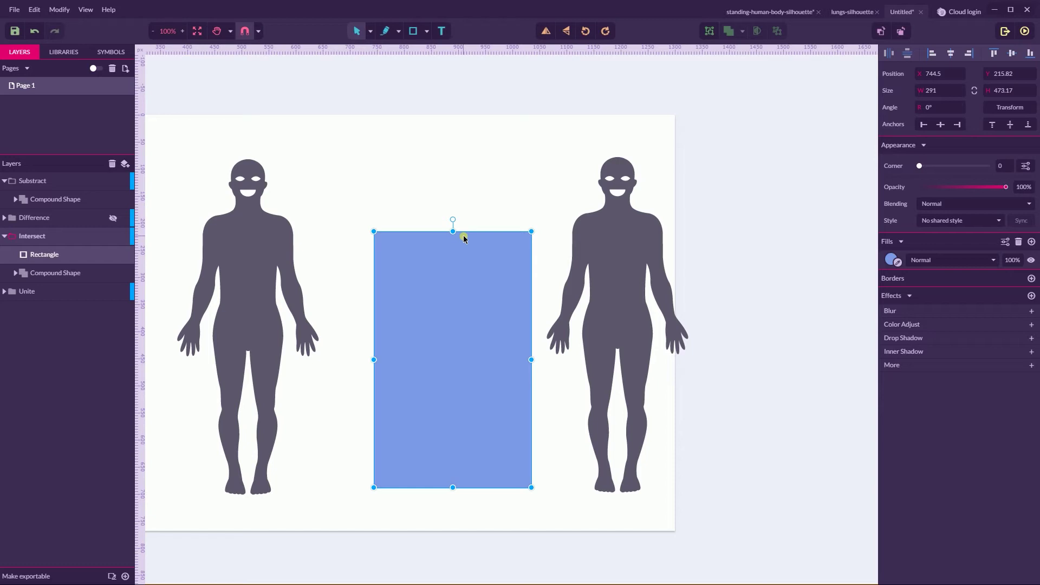
key(ctrl+z)
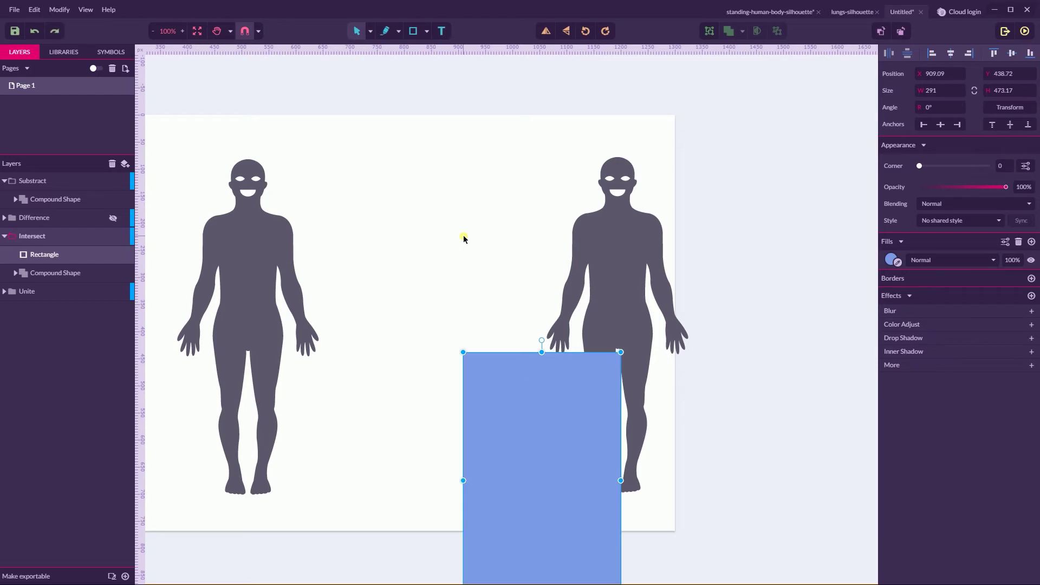
key(ctrl+shift+z)
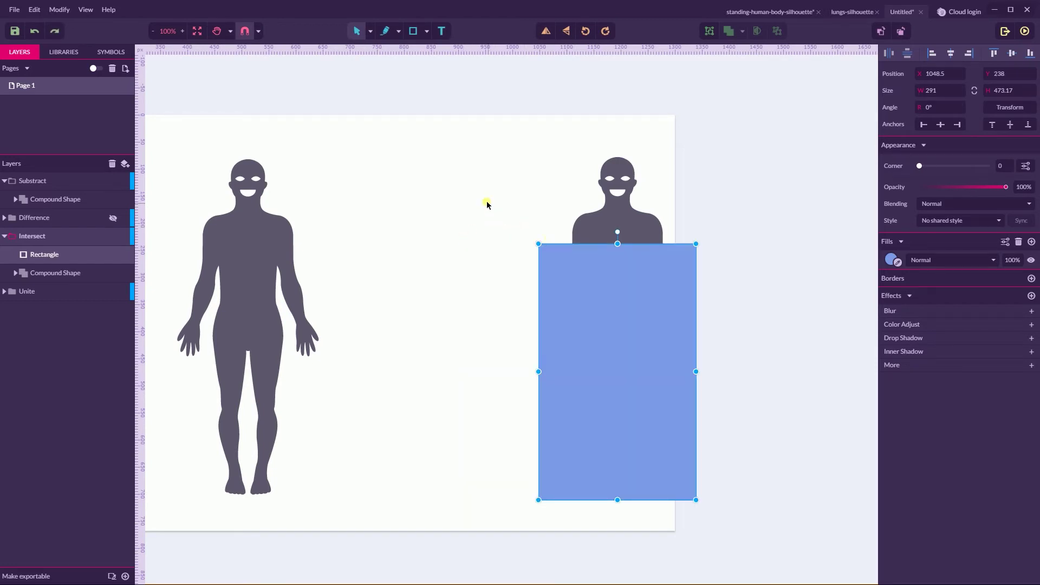
drag(454, 202, 746, 374)
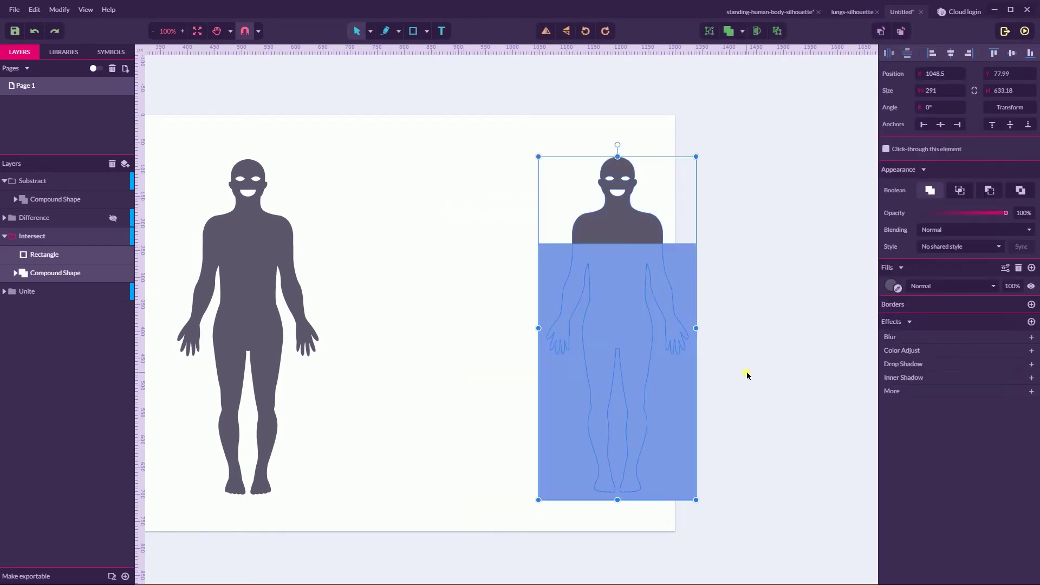
Intersect the blue rectangle with the body silhouette and expand the resulting layers.
click(742, 30)
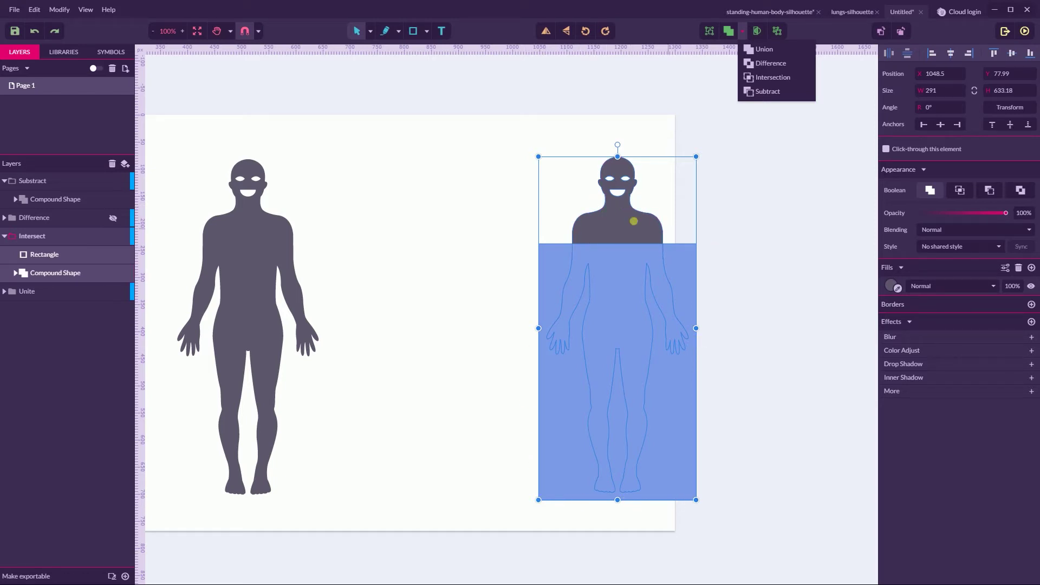
click(770, 77)
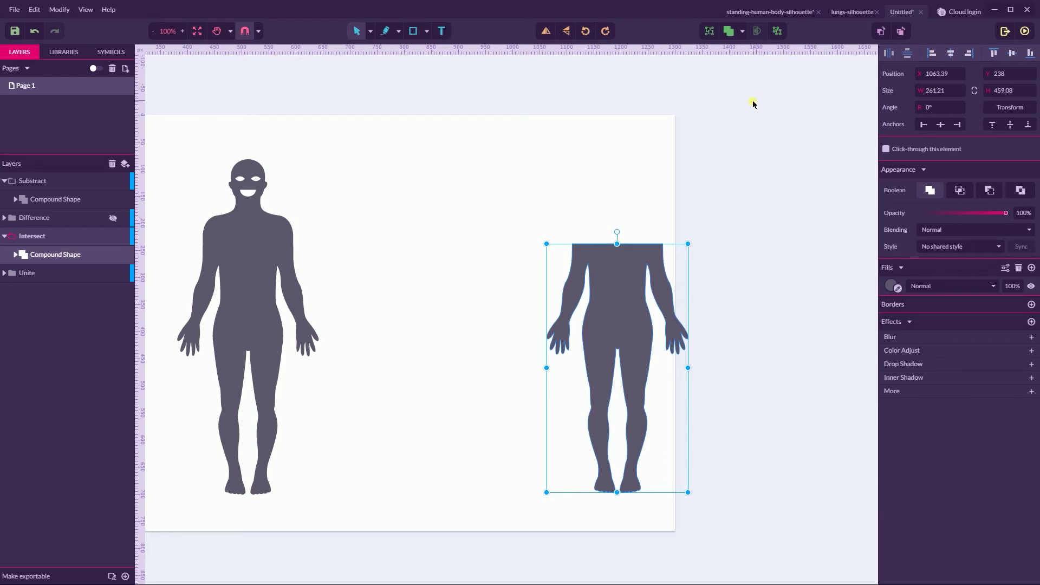
click(14, 259)
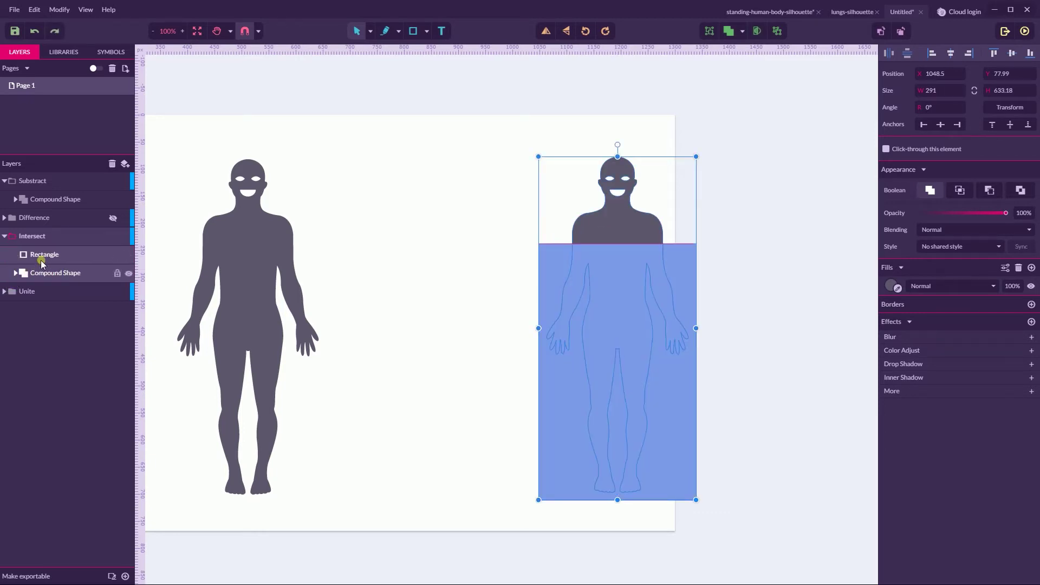
click(15, 272)
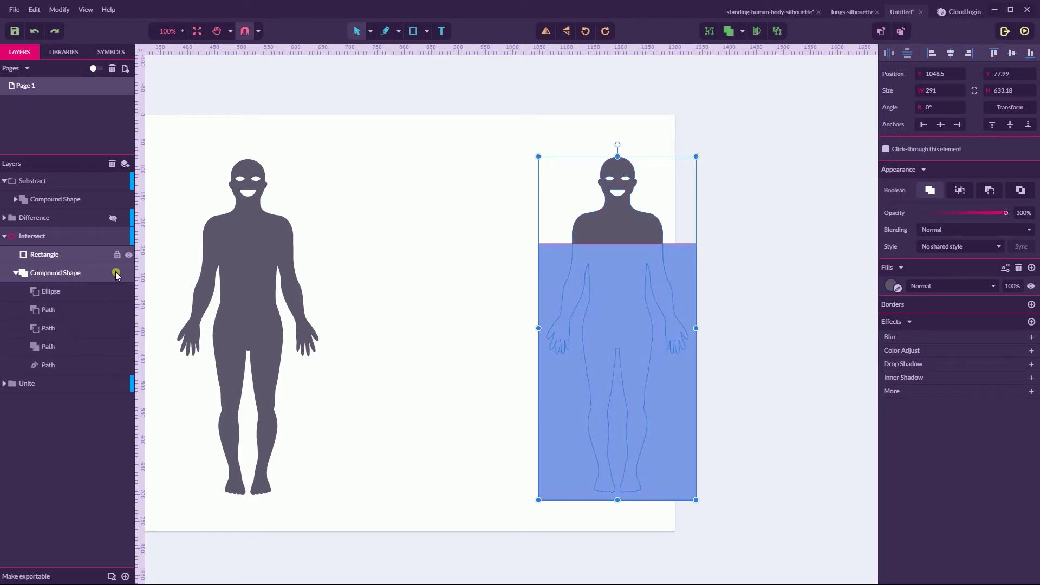
Reselect the body compound shape and rectangle and apply Intersection again.
click(163, 237)
click(67, 275)
shift+click(69, 254)
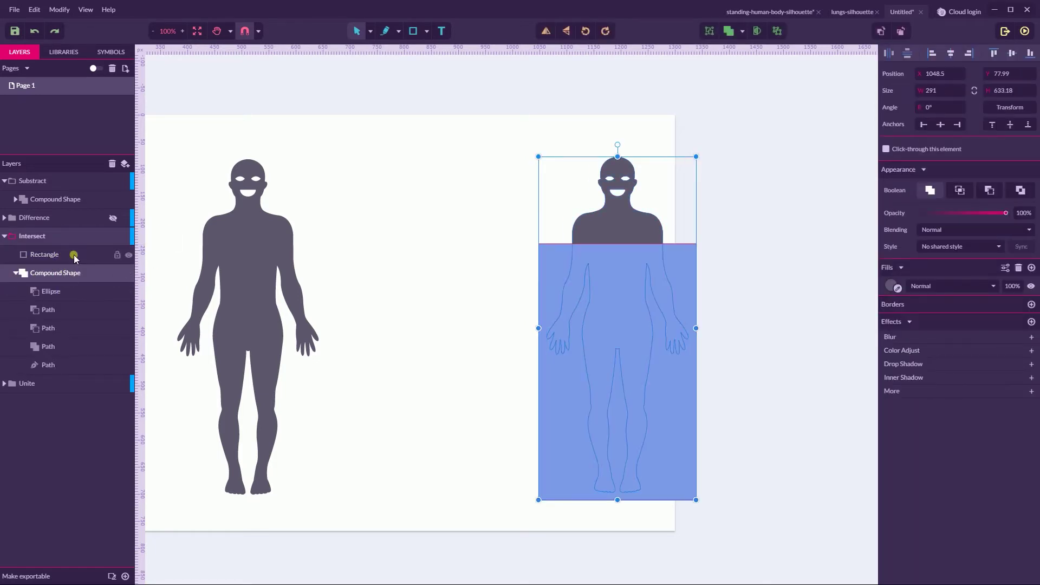
click(742, 31)
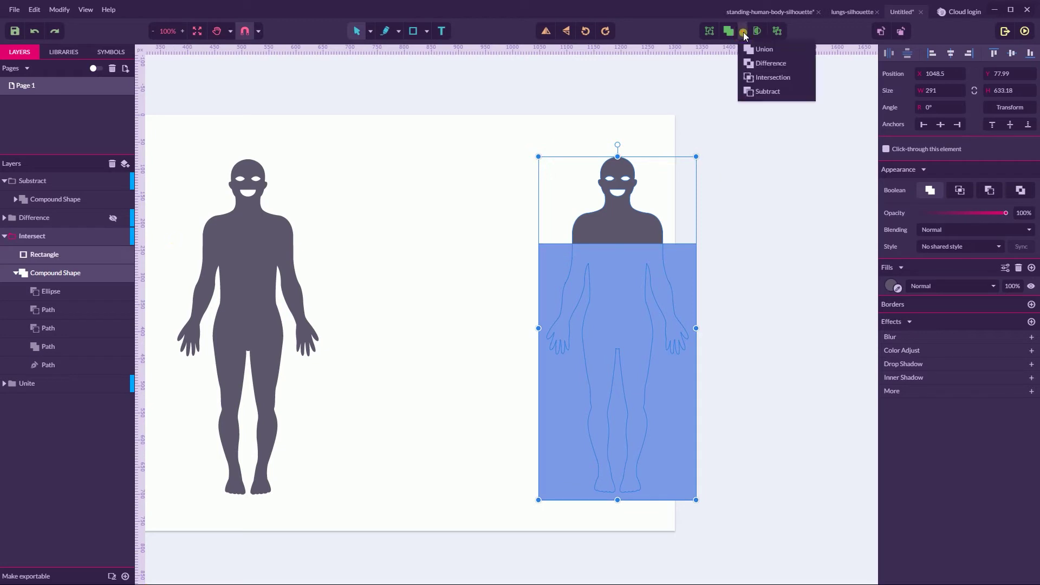
click(759, 79)
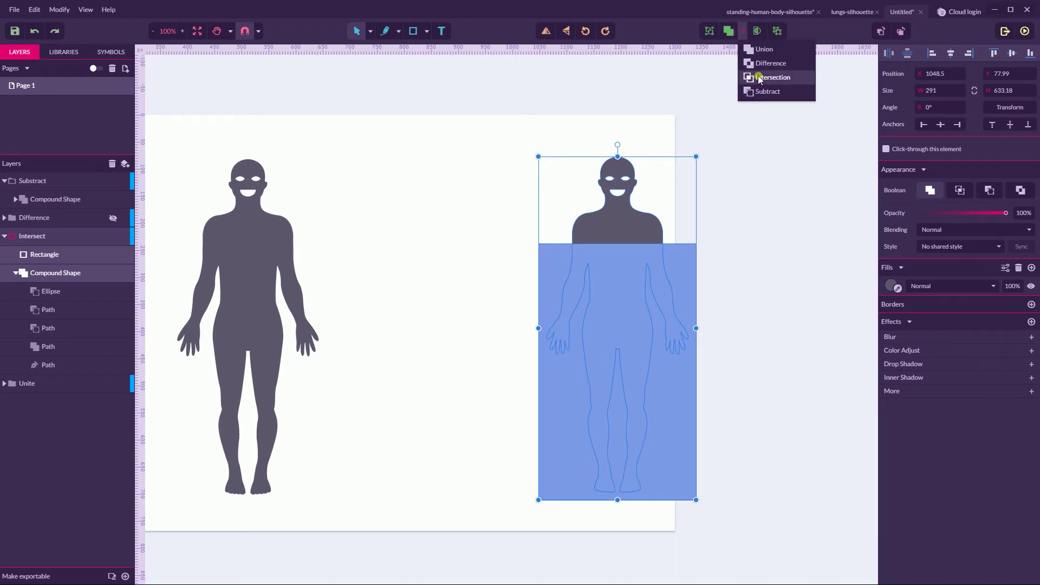
Rearrange the intersected shape's layers, shift the cropped body toward centre, and open its fill colour.
click(15, 255)
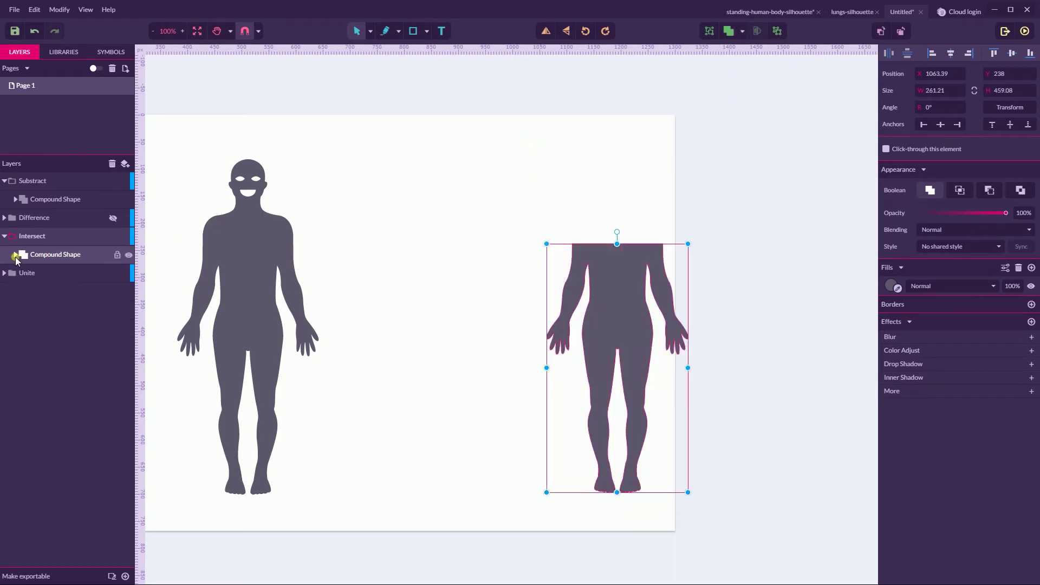
click(49, 273)
drag(49, 273, 49, 250)
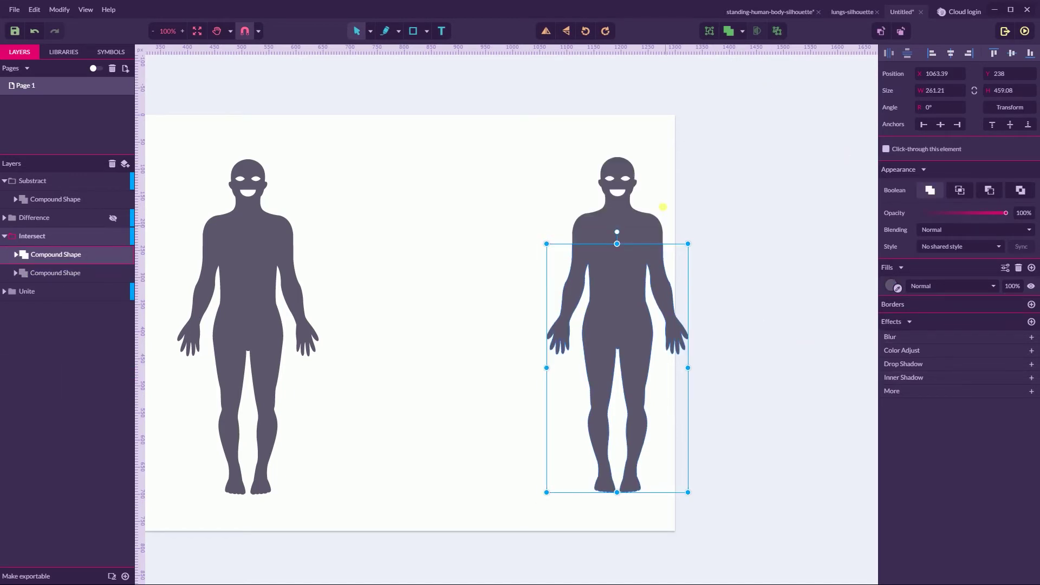
drag(622, 293, 465, 286)
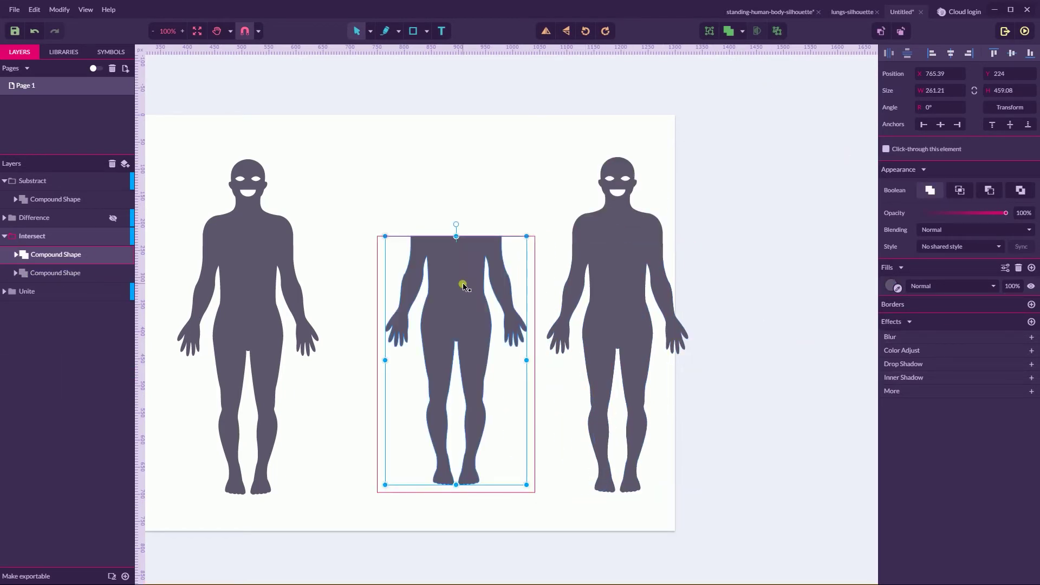
click(894, 289)
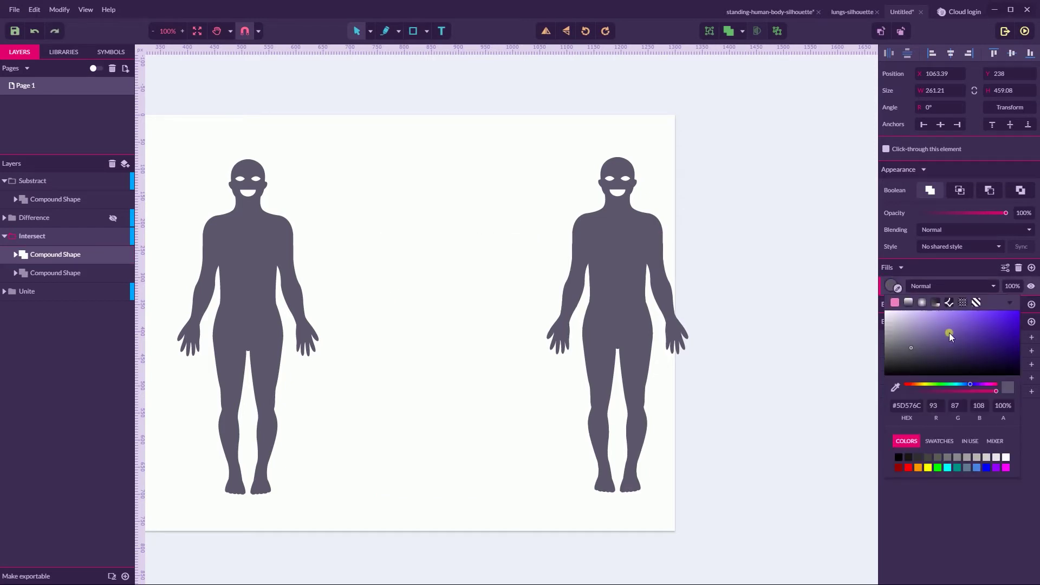
Fill the right figure's headless body blue, close the colour picker, and expand the Difference group.
mouse_move(949, 333)
mouse_down()
mouse_move(971, 324)
mouse_move(979, 347)
mouse_move(951, 359)
mouse_move(954, 385)
mouse_move(961, 327)
mouse_up()
click(710, 208)
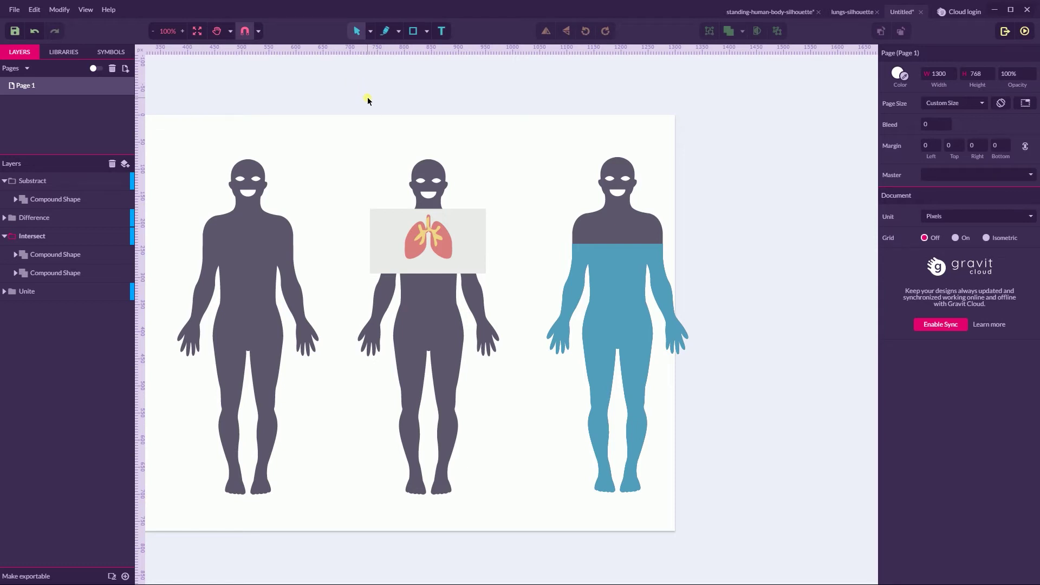
click(5, 217)
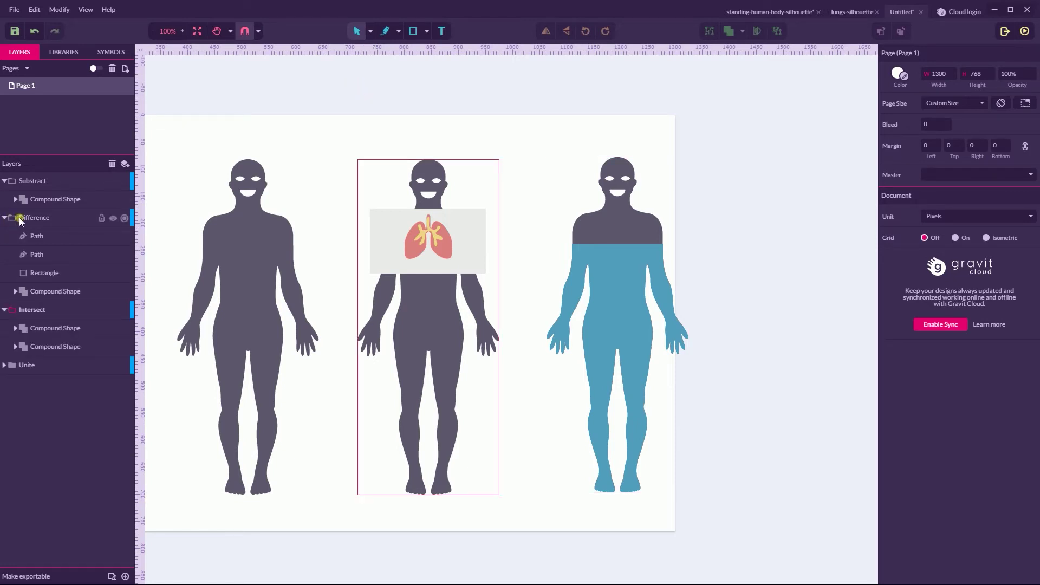
Select the Difference group's Path, Path, Rectangle and Compound Shape together, with Boolean operations showing.
click(75, 295)
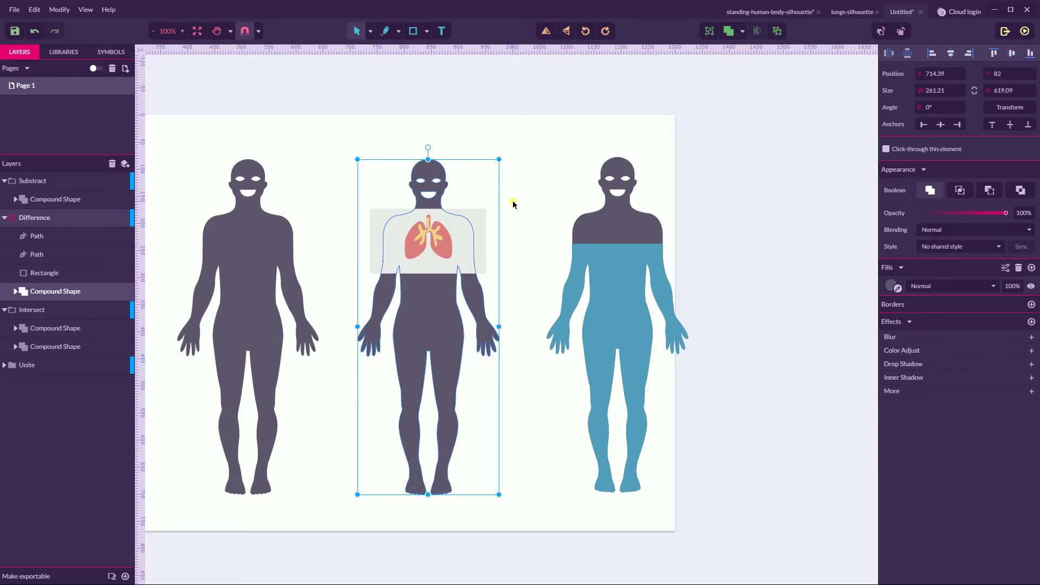
shift+click(74, 239)
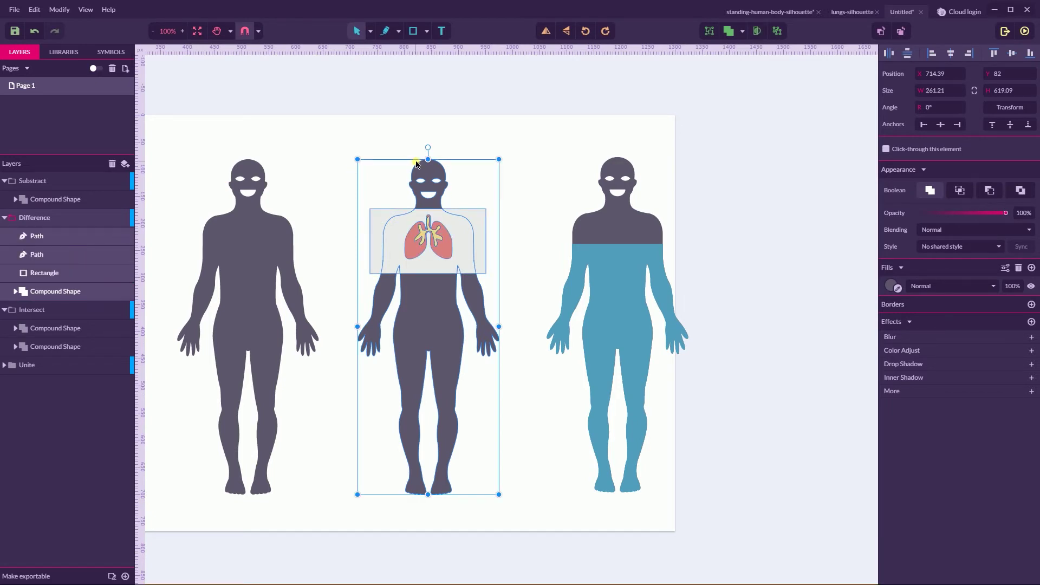
click(742, 31)
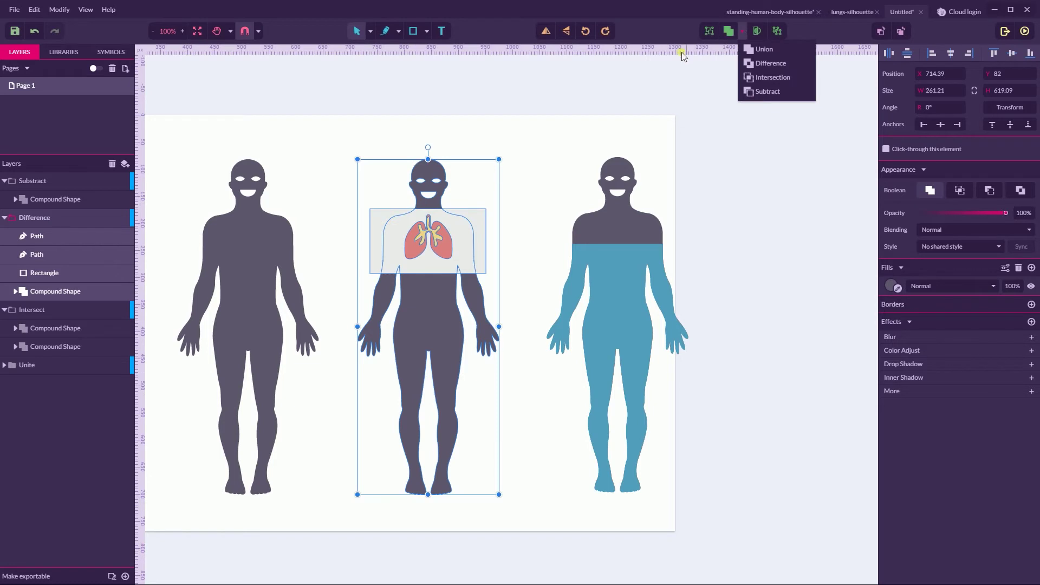
Apply Difference to knock the lungs out of the chest rectangle, then select the inner bronchi path.
click(769, 64)
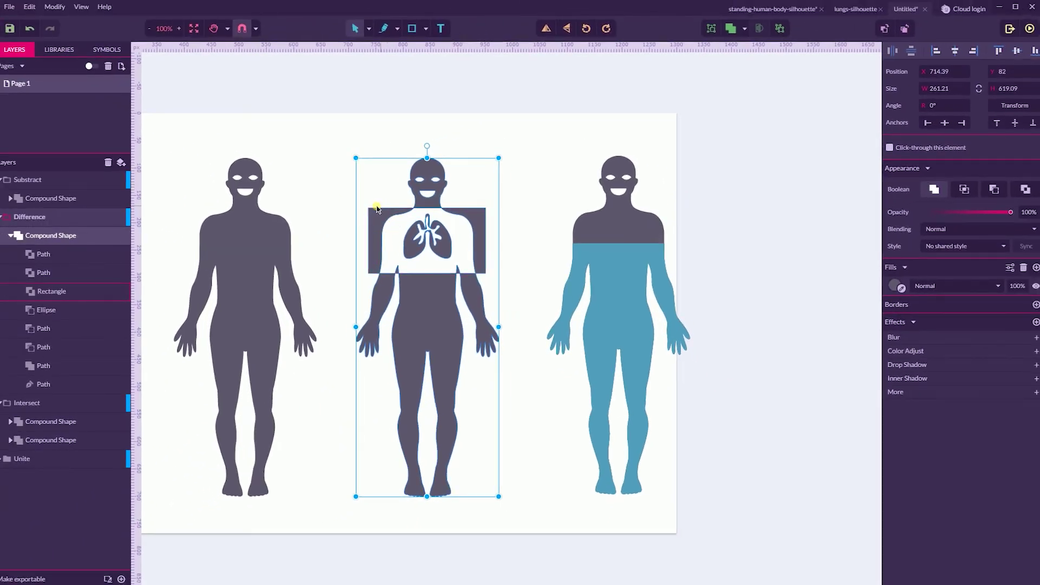
double_click(428, 231)
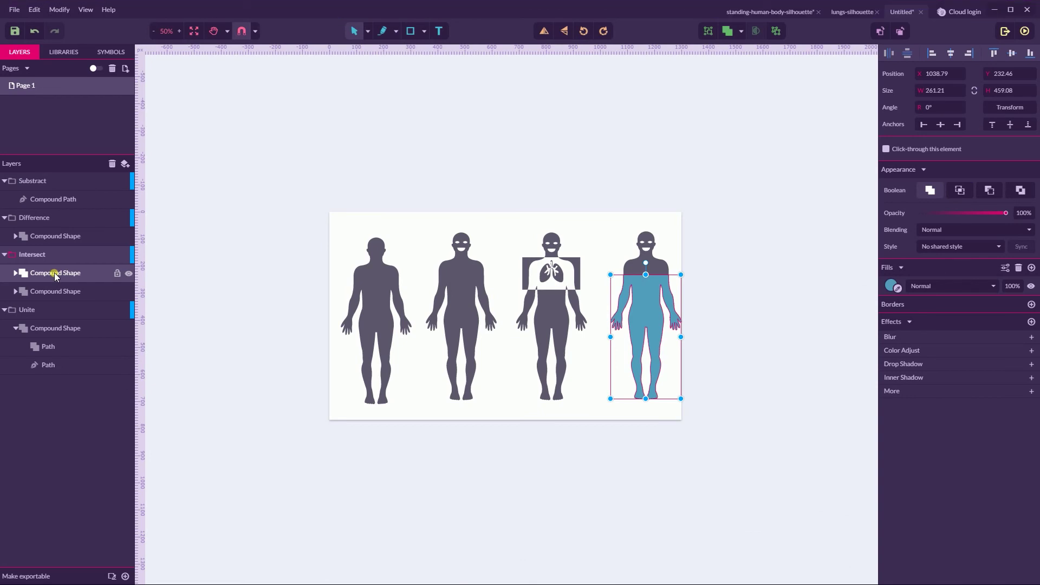
Move the blue intersected body off the page to the right, trying Split and reverting it.
drag(638, 295, 768, 299)
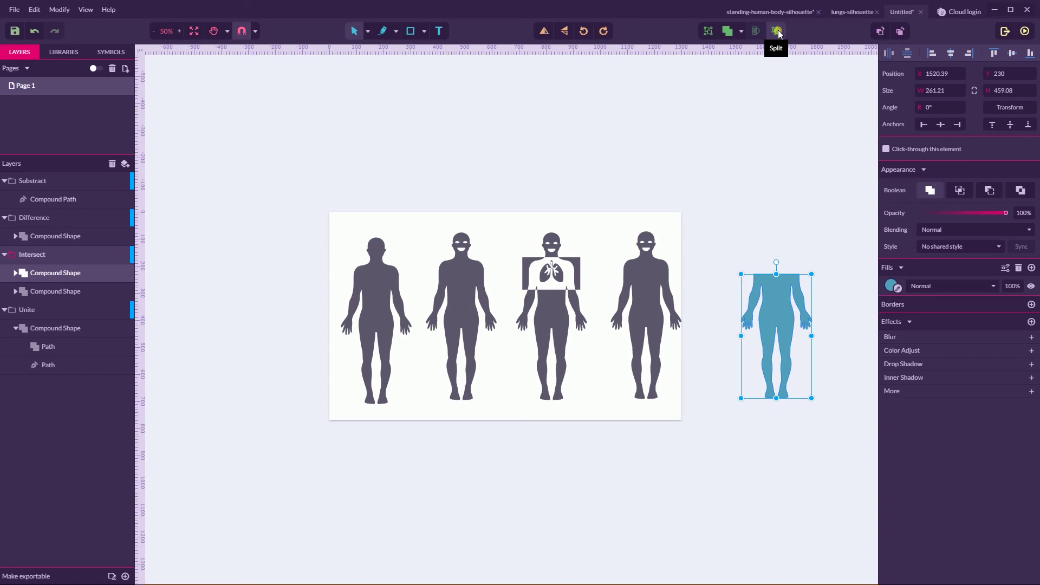
key(super+plus)
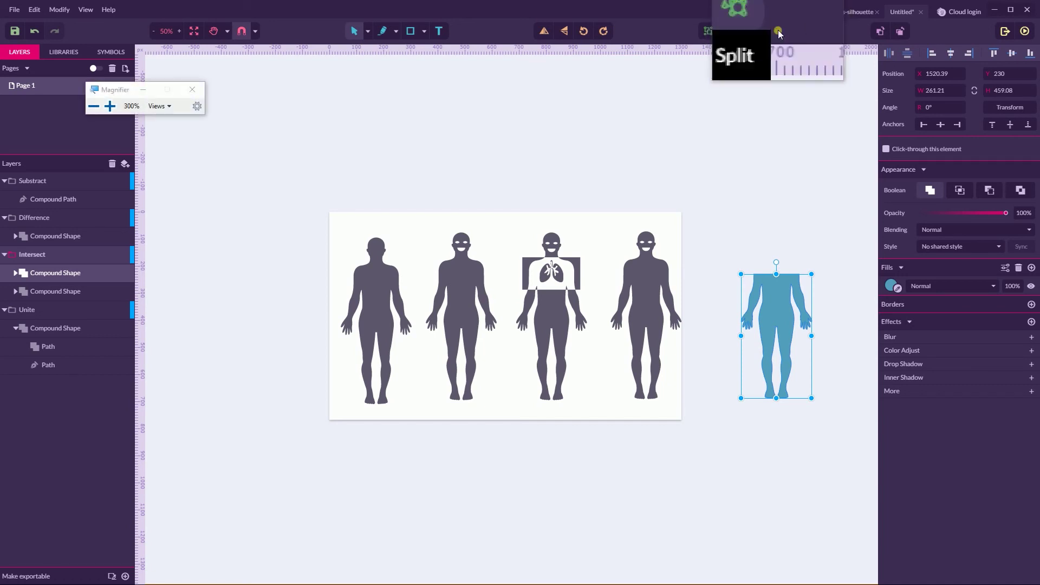
key(super+Escape)
click(775, 30)
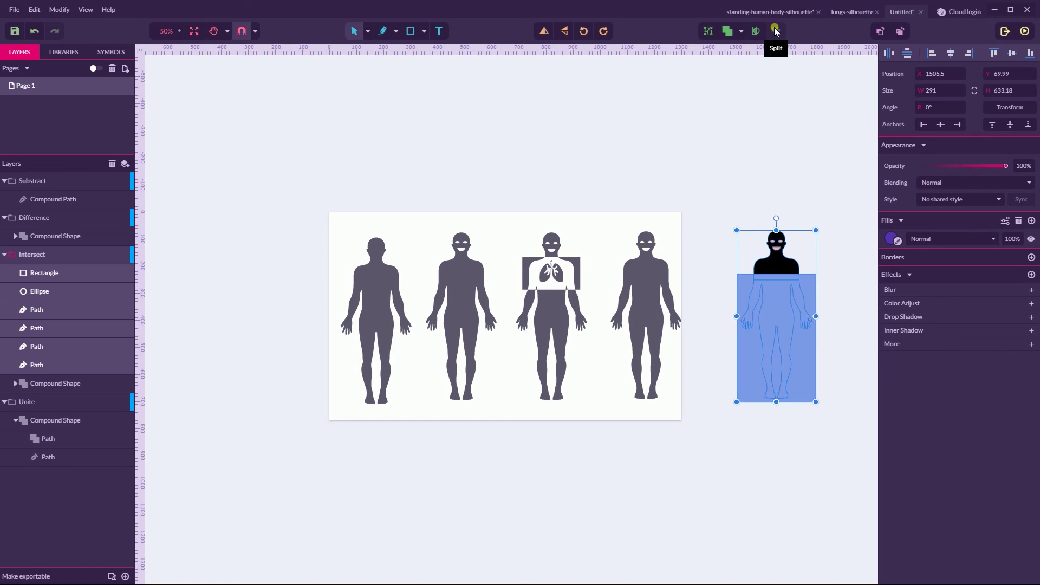
click(775, 30)
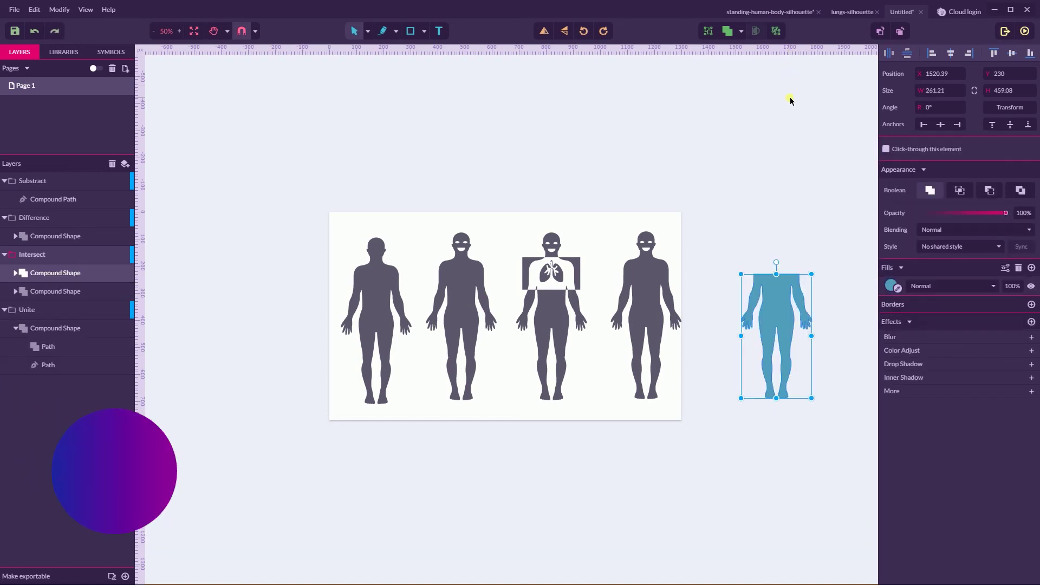
key(ctrl+shift+g)
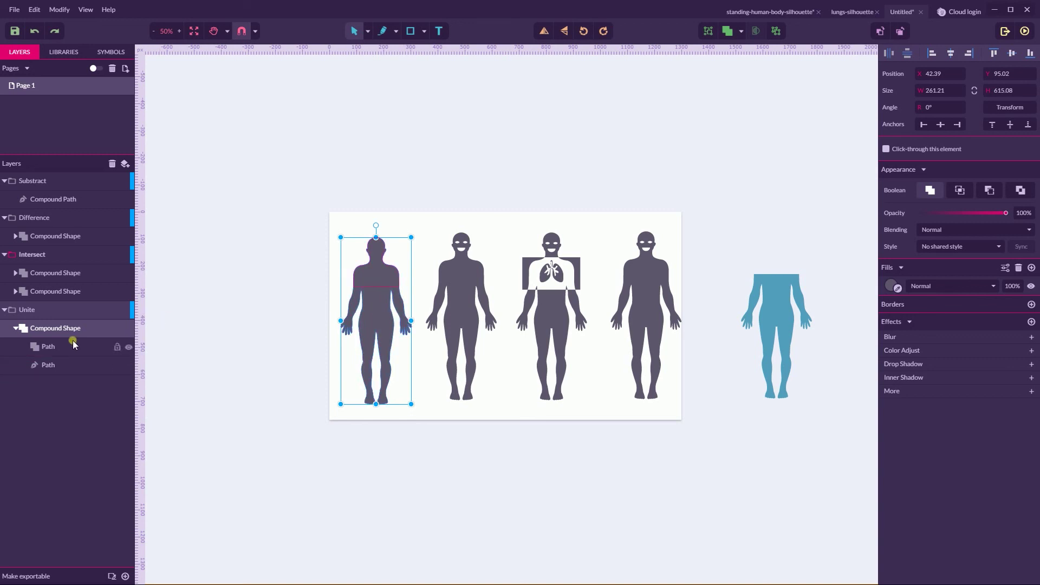
Select the Unite group's whole Compound Shape for the leftmost figure.
click(44, 347)
click(50, 365)
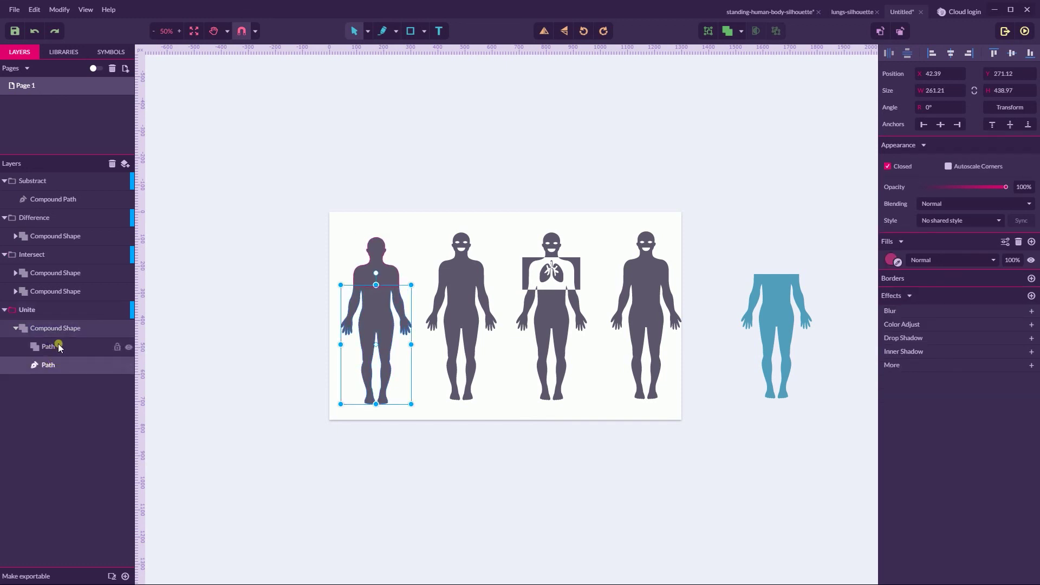
click(58, 345)
click(54, 364)
click(64, 348)
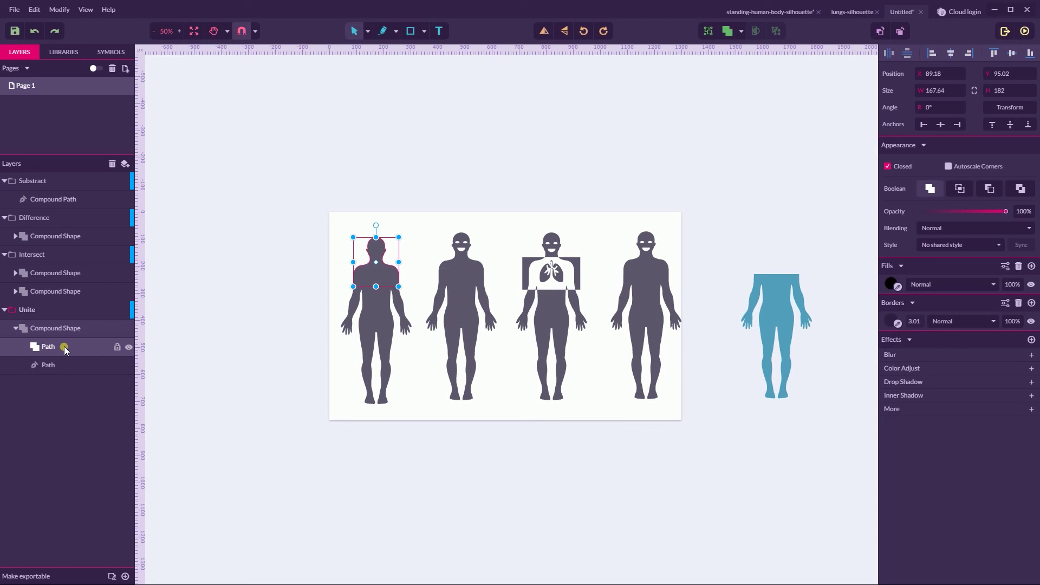
click(55, 328)
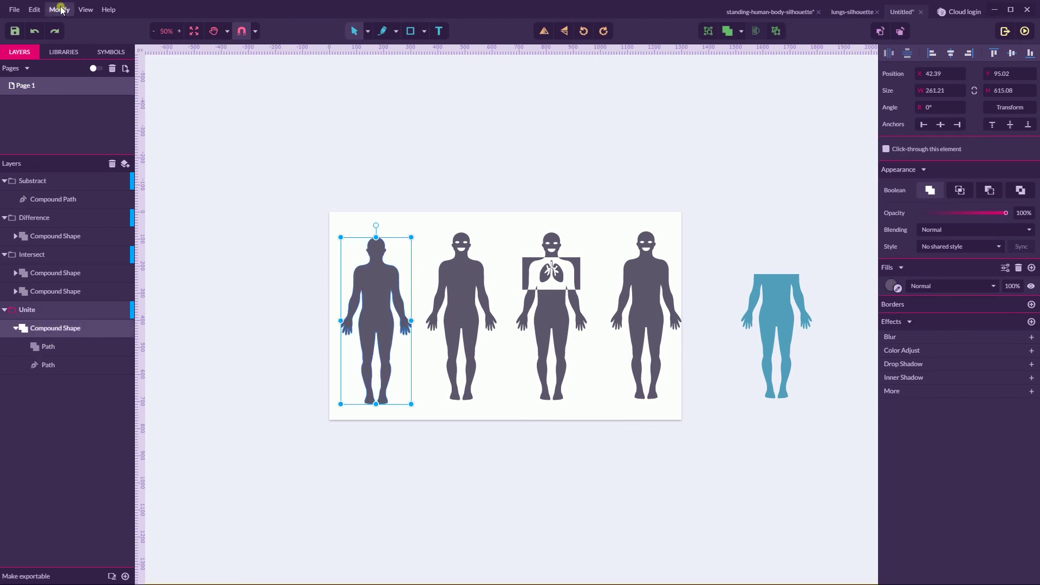
Convert the united compound shape into one path with Modify > Path > Convert to Path.
click(60, 9)
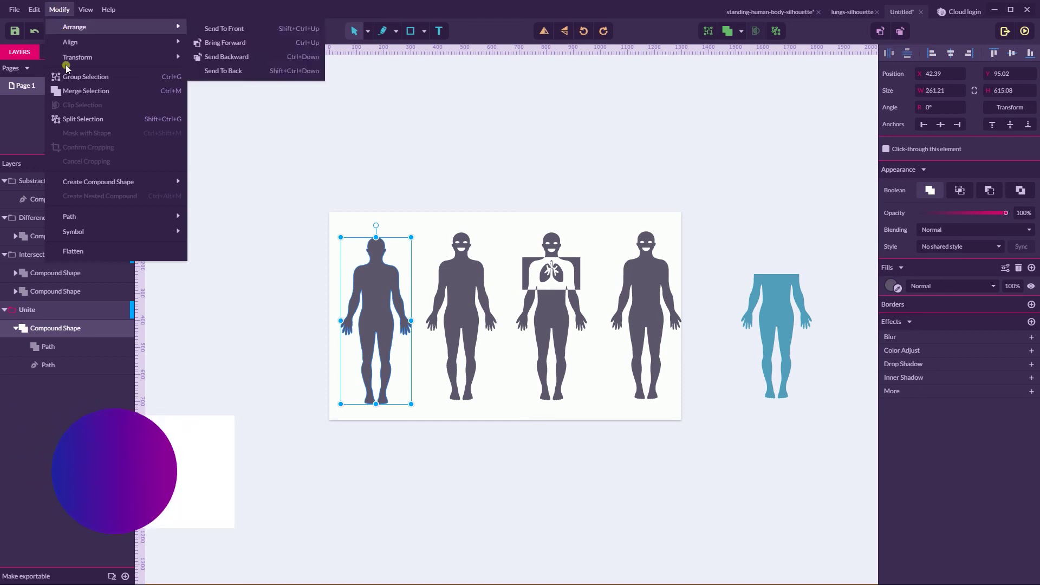
mouse_move(96, 217)
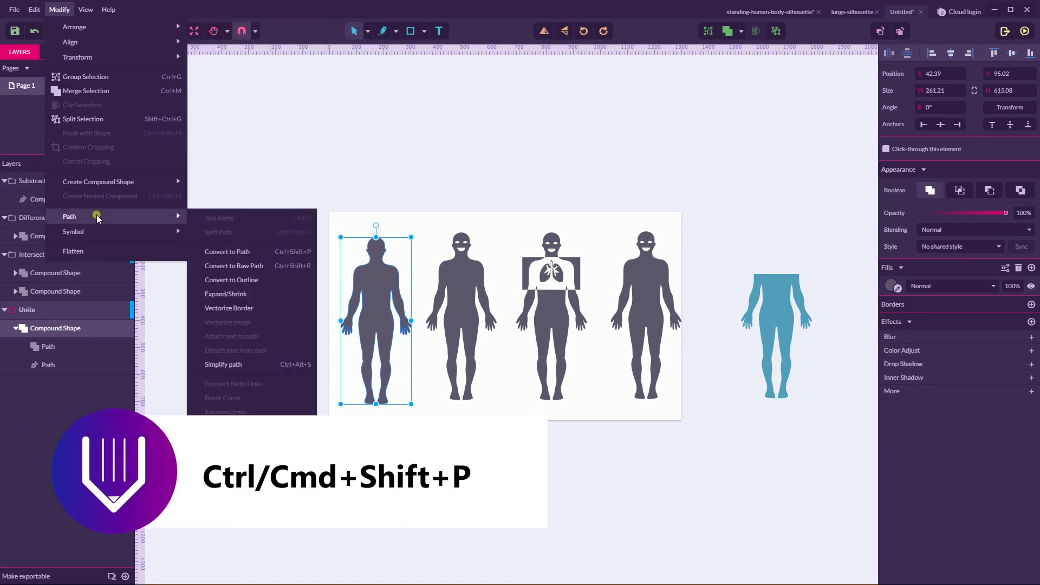
click(228, 252)
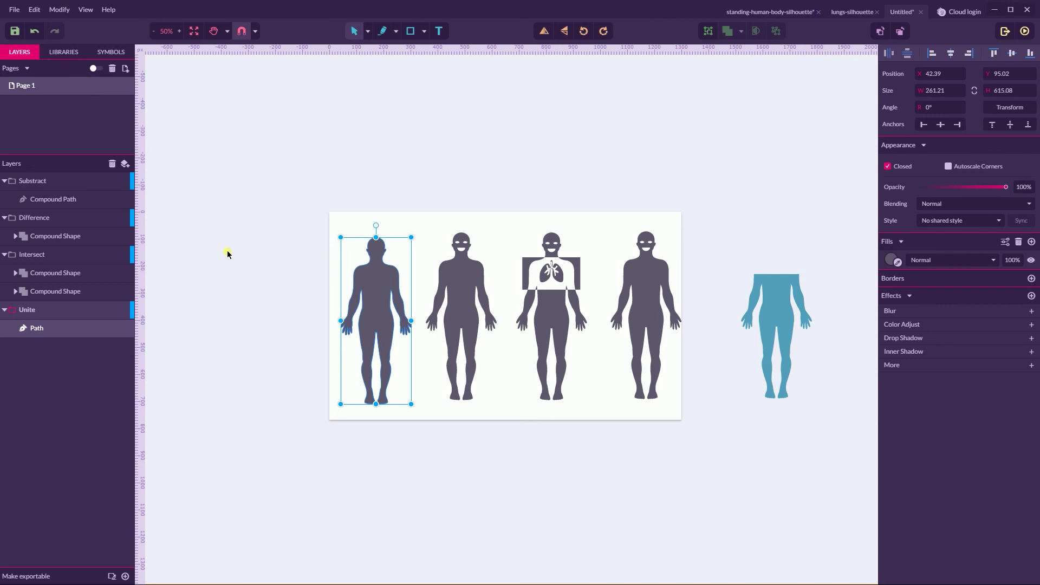
click(40, 328)
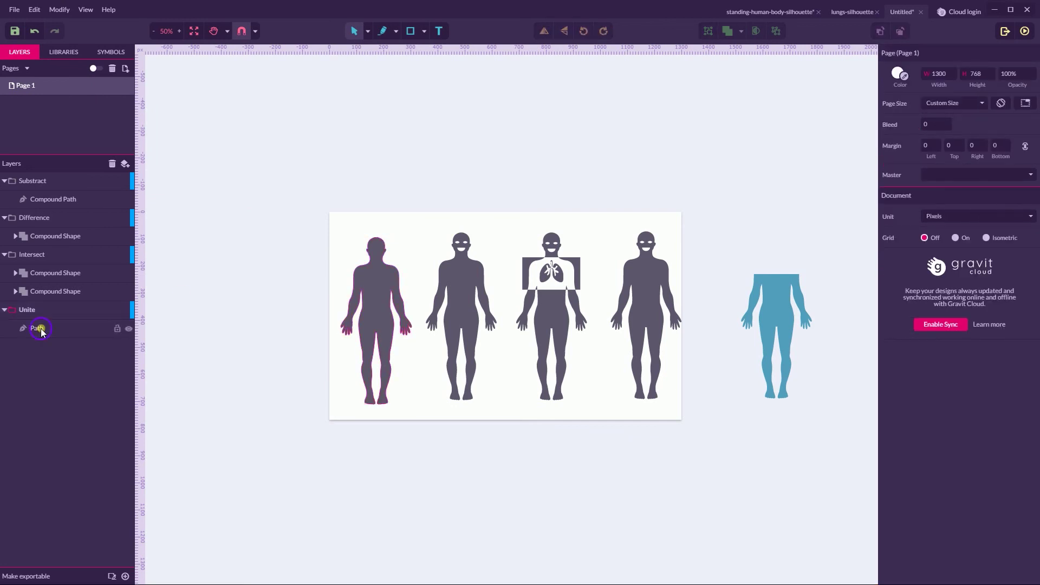
click(41, 328)
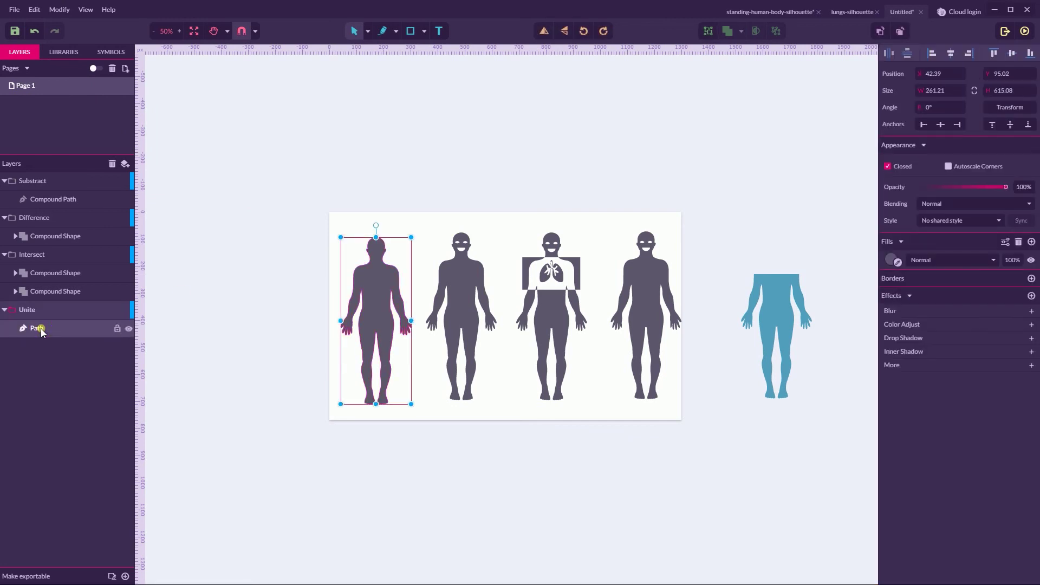